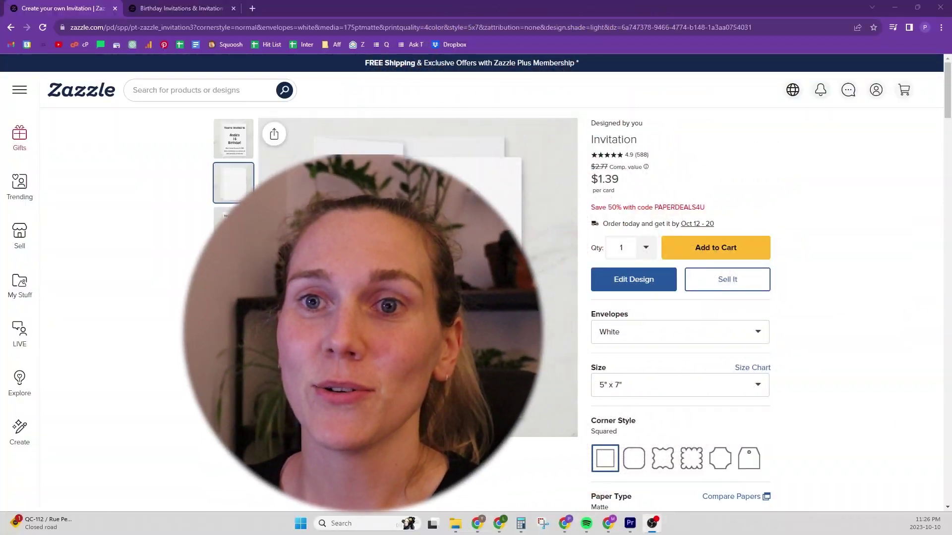
# - Open the invitation's front design for editing and make the large name line a template object labelled "Name"
pyautogui.click(233, 139)
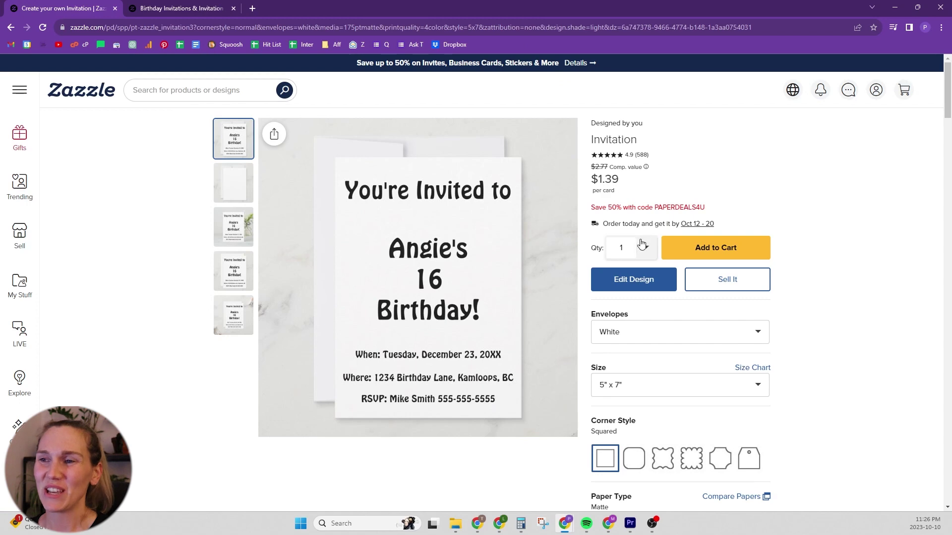
pyautogui.click(655, 276)
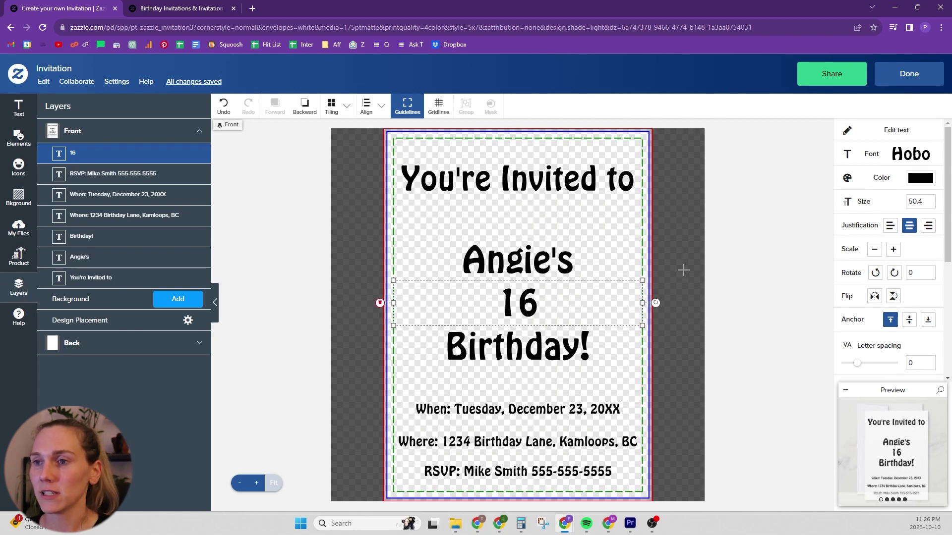
pyautogui.click(543, 268)
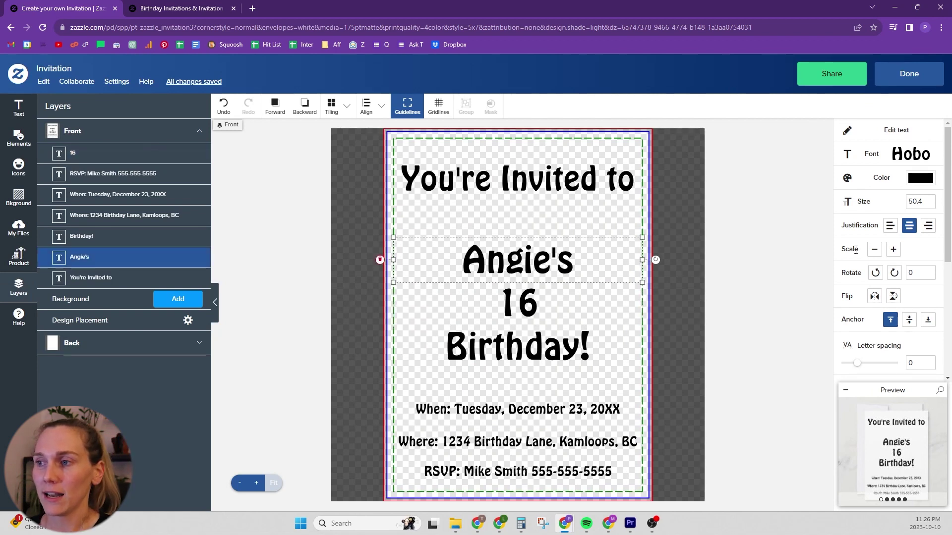
pyautogui.scroll(-2, 855, 250)
pyautogui.click(892, 276)
pyautogui.click(927, 352)
pyautogui.scroll(-2, 885, 323)
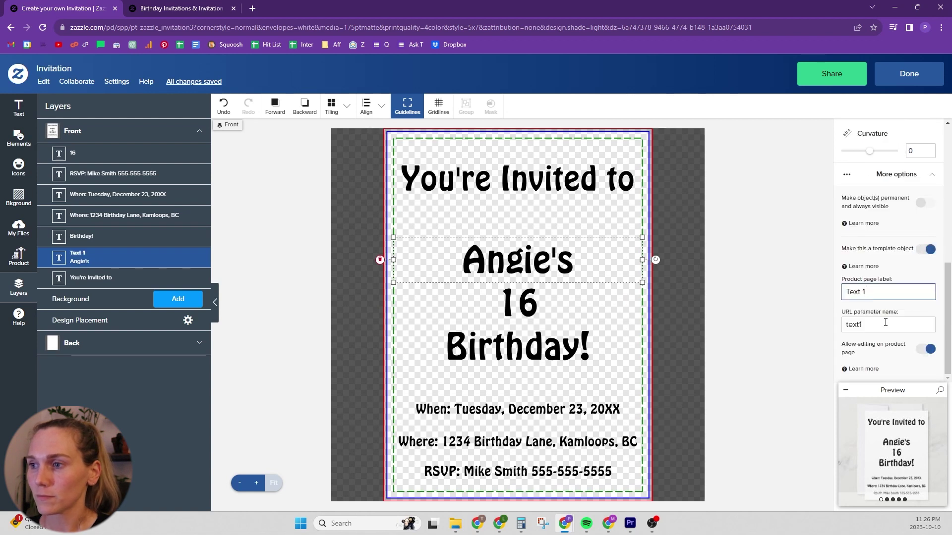
pyautogui.tripleClick(860, 294)
pyautogui.write('Name')
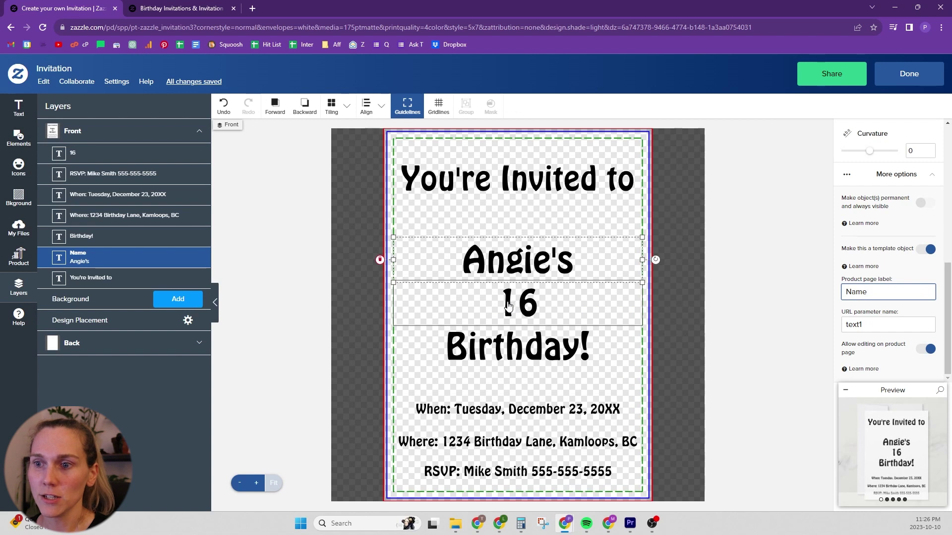
# - Make the date line a template object with the product page label "When"
pyautogui.click(557, 415)
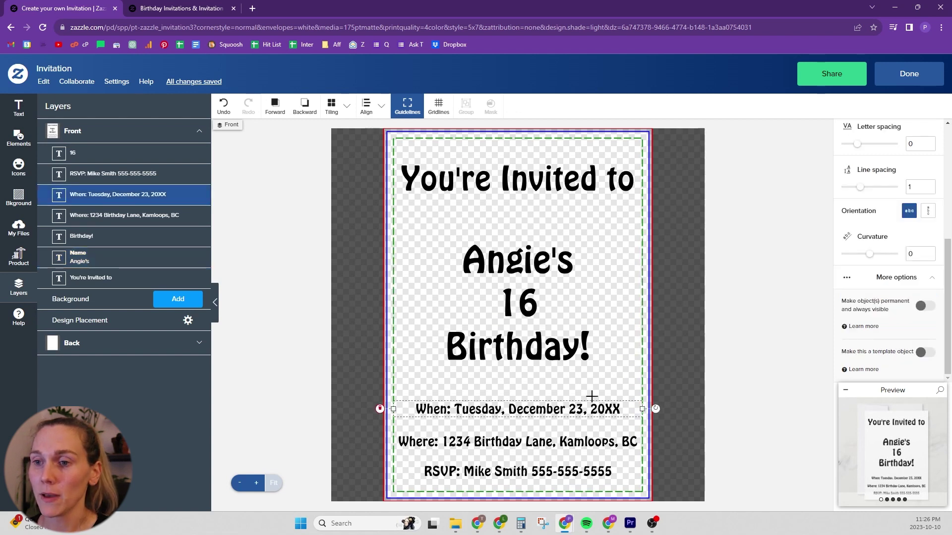
pyautogui.click(925, 352)
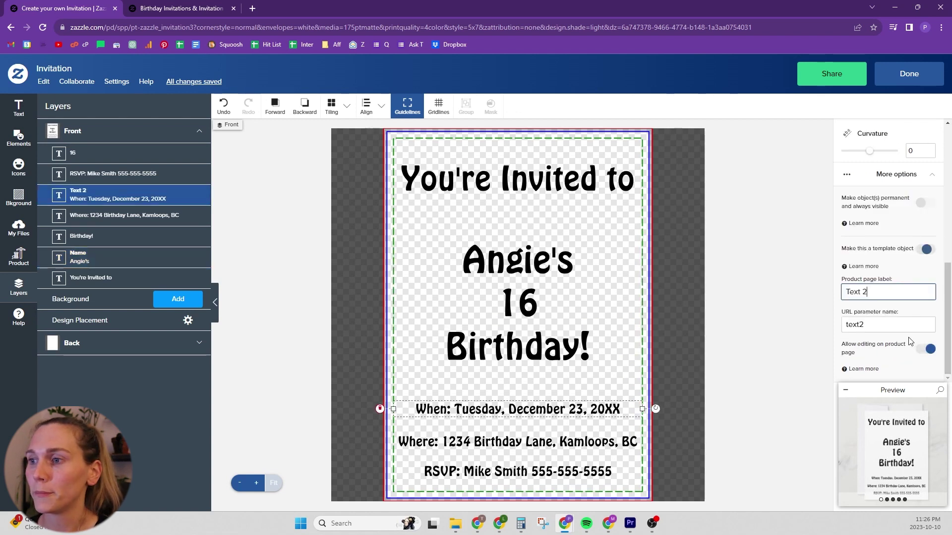
pyautogui.hotkey('ctrl', 'a')
pyautogui.write('When')
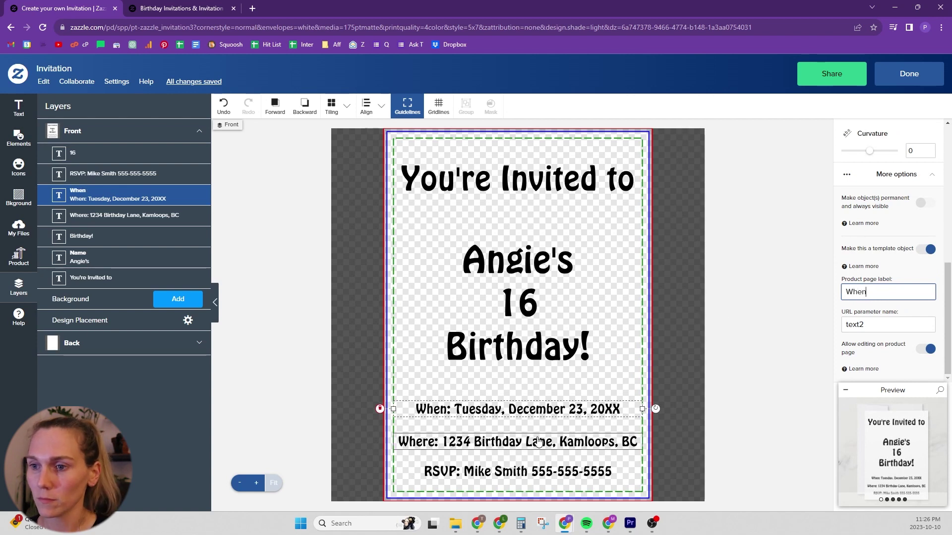
# - Make the location line a template object with the product page label "Where"
pyautogui.click(539, 440)
pyautogui.click(926, 353)
pyautogui.hotkey('ctrl', 'a')
pyautogui.write('Wher')
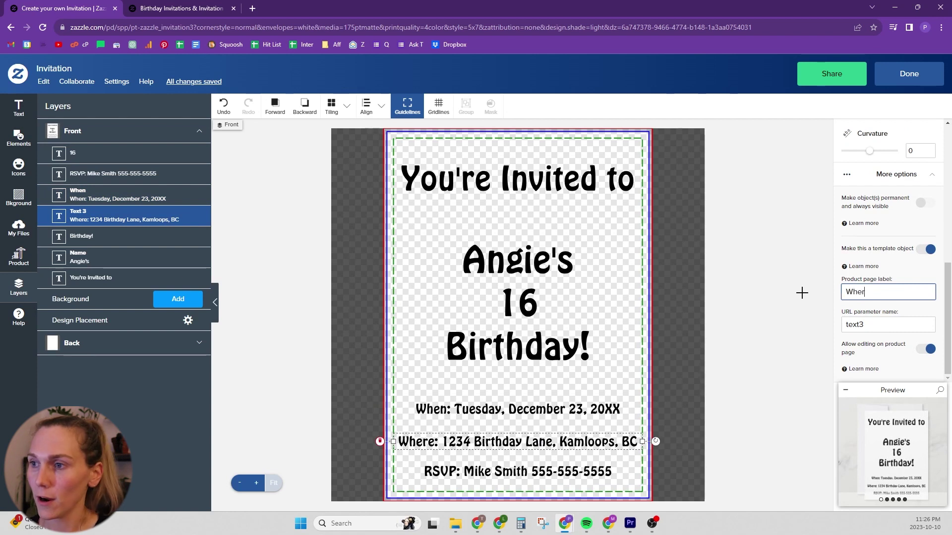
# - Make the large "16" text a template object with the product page label "Age"
pyautogui.click(549, 475)
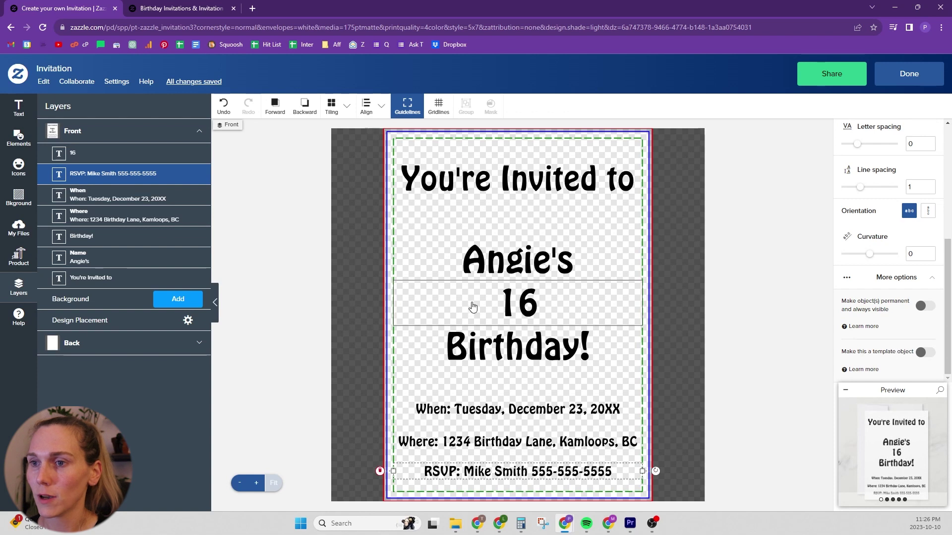
pyautogui.click(494, 314)
pyautogui.click(921, 352)
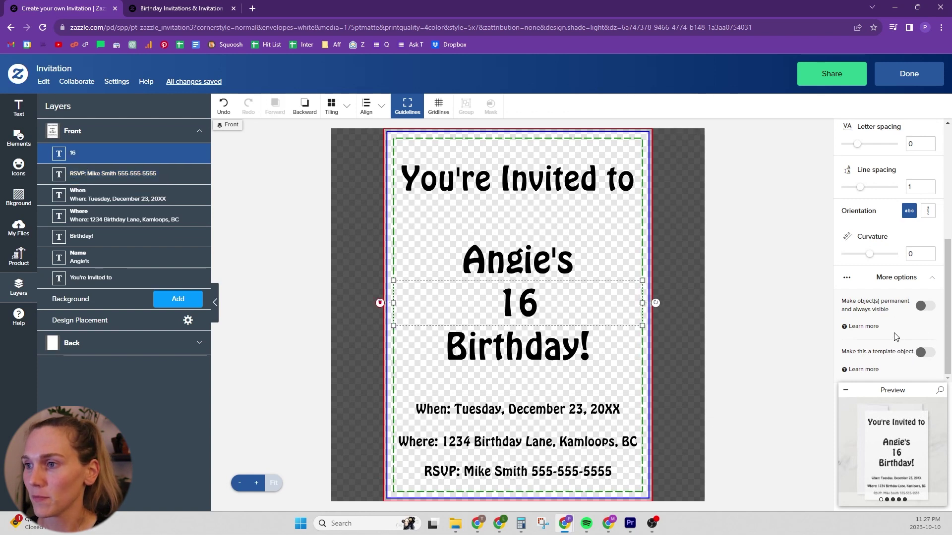
pyautogui.hotkey('ctrl', 'a')
pyautogui.write('Age')
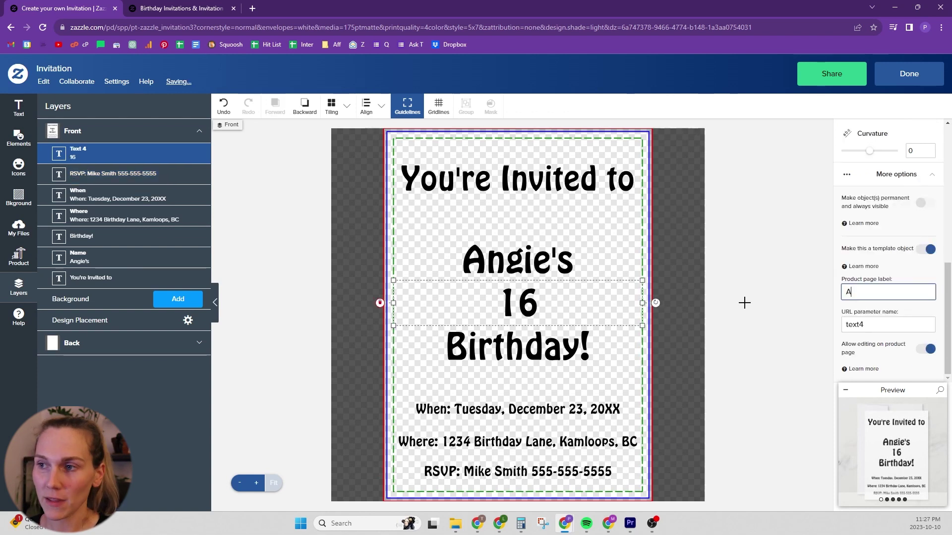
# - Make the contact line at the bottom a template object labelled "RSVP" and deselect it
pyautogui.click(575, 471)
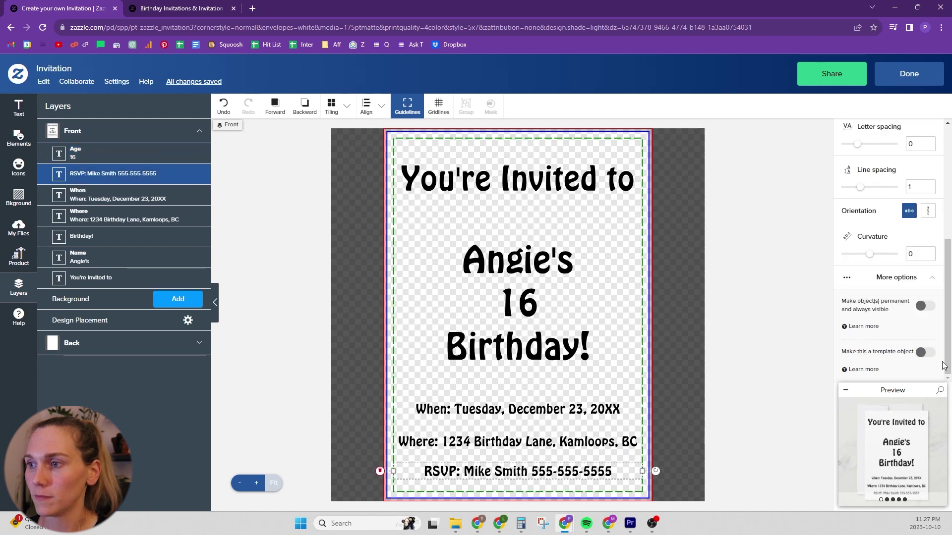
pyautogui.click(923, 353)
pyautogui.hotkey('ctrl', 'a')
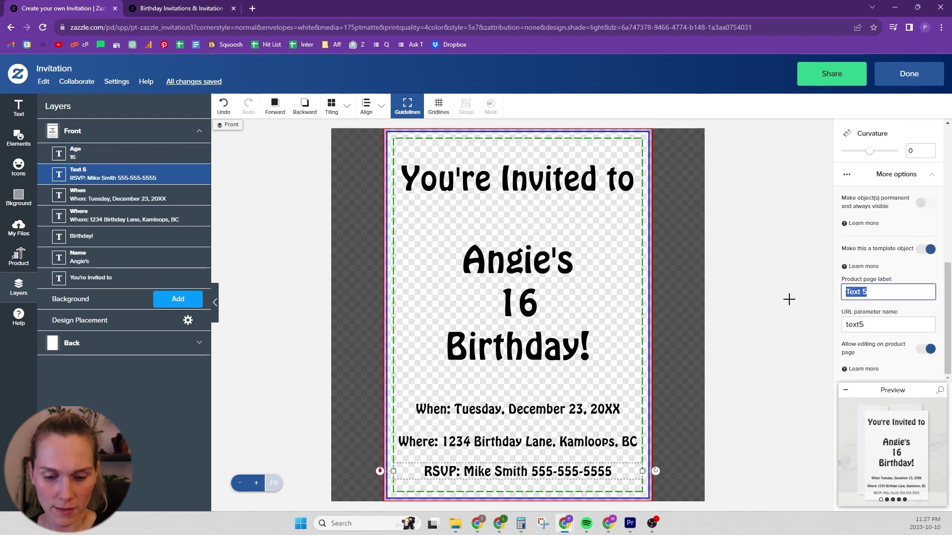
pyautogui.write('RSVP')
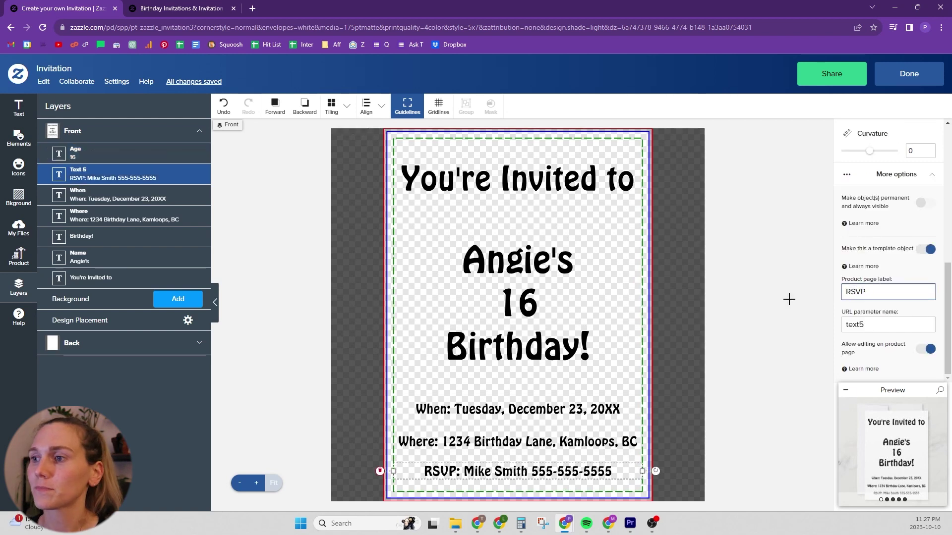
pyautogui.press('Tab')
pyautogui.click(784, 275)
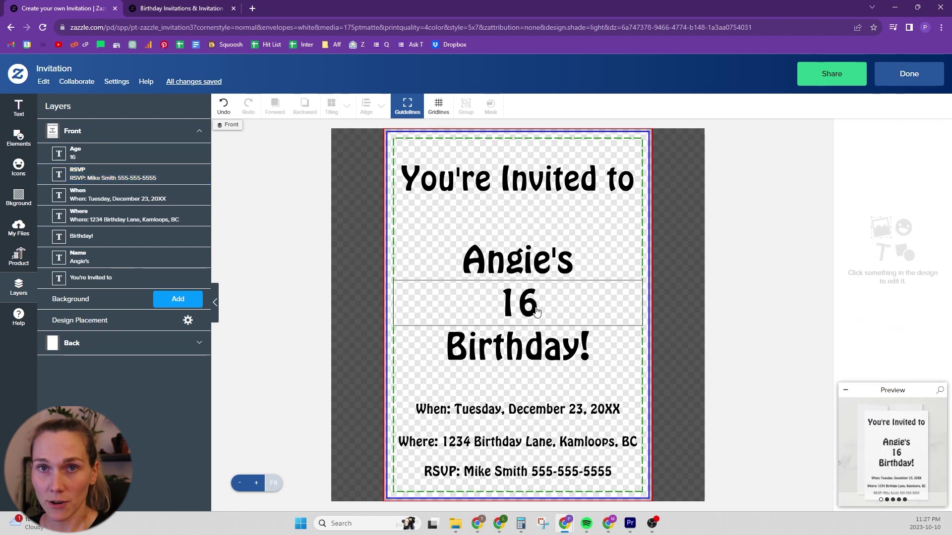
# - Examine the URL parameter names of the name, date, location and RSVP template objects
pyautogui.click(548, 281)
pyautogui.scroll(-1, 872, 276)
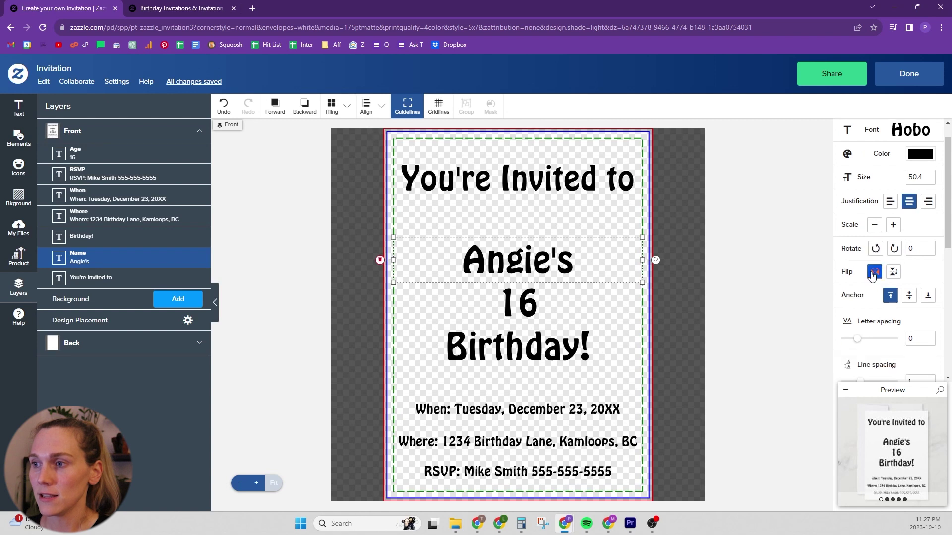
pyautogui.scroll(-5, 872, 276)
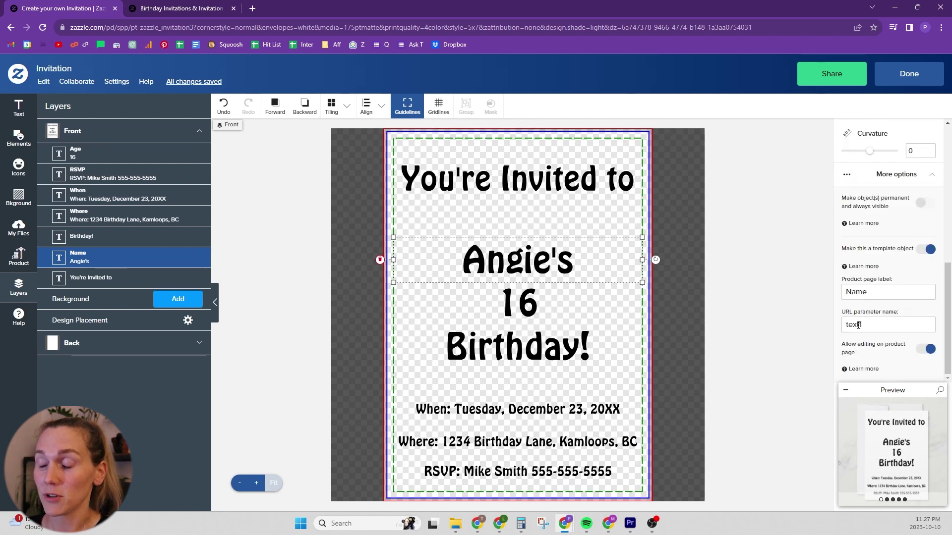
pyautogui.click(638, 303)
pyautogui.click(628, 413)
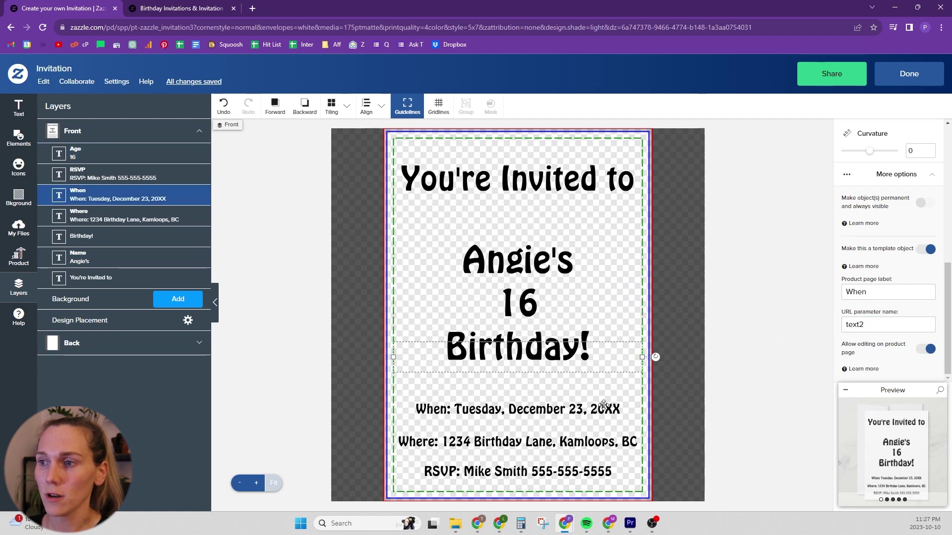
pyautogui.click(612, 441)
pyautogui.click(602, 471)
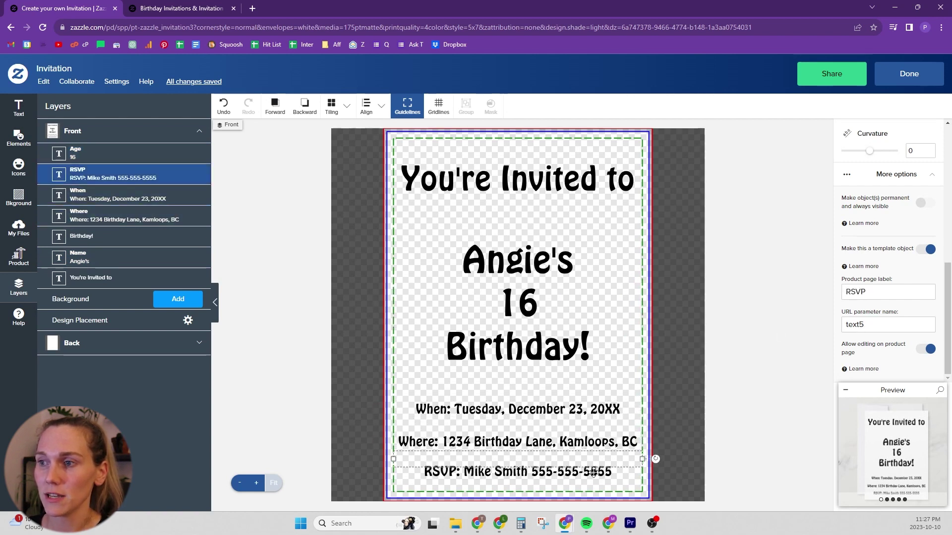
# - Finish editing to review the template fields in the personalization form, and reopen the design for editing
pyautogui.click(909, 75)
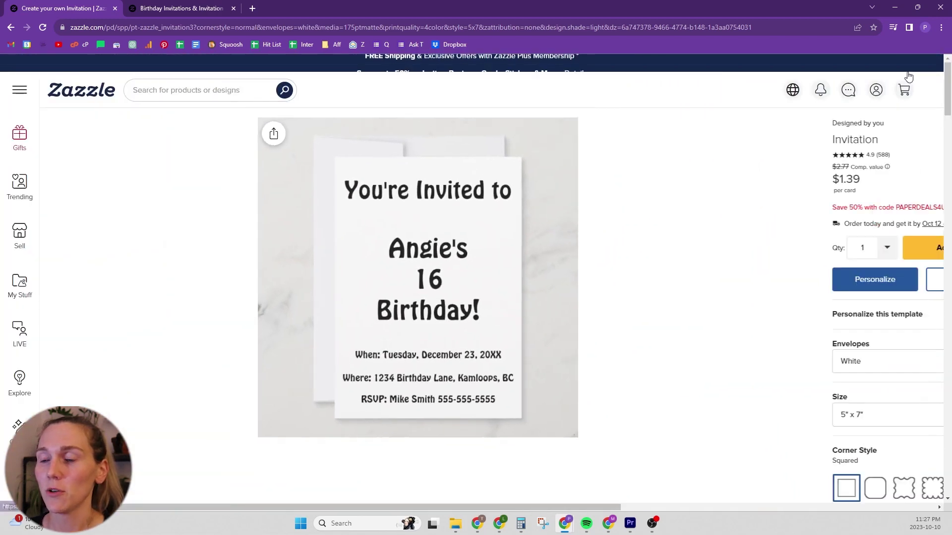
pyautogui.click(667, 315)
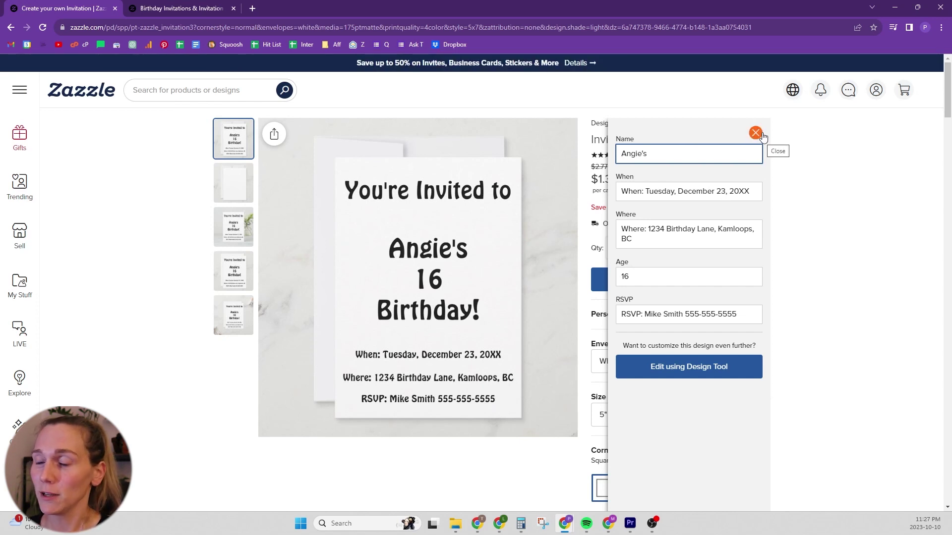
pyautogui.click(710, 370)
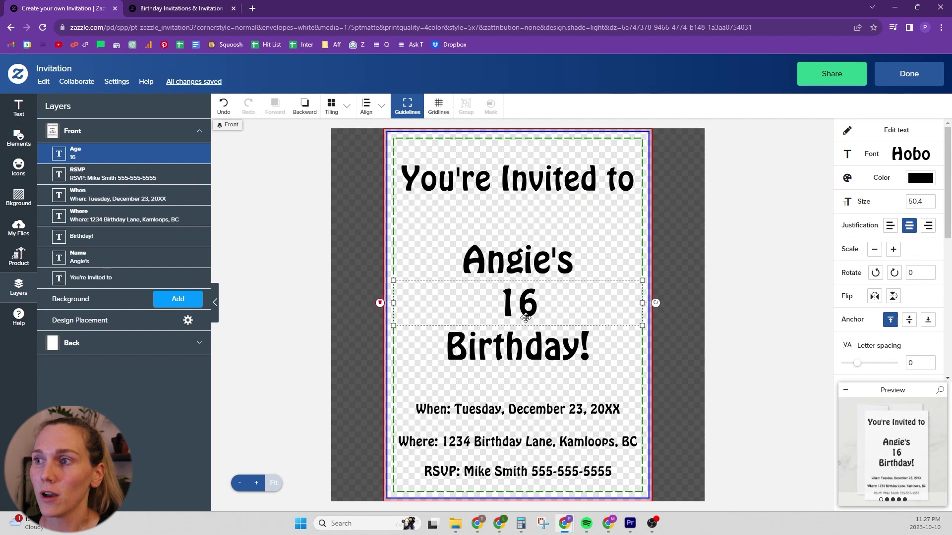
# - Set the URL parameter name of the "16" age text to "text2"
pyautogui.scroll(-5, 844, 284)
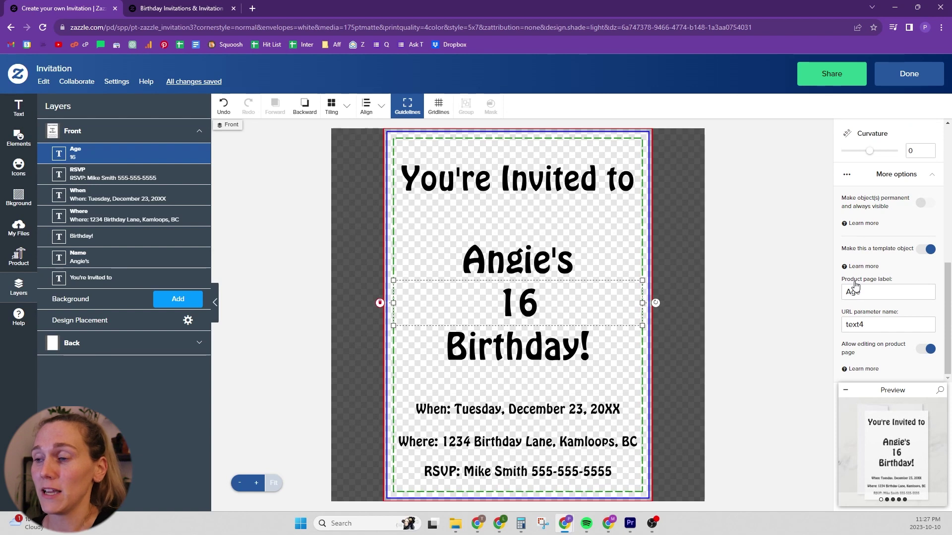
pyautogui.click(875, 327)
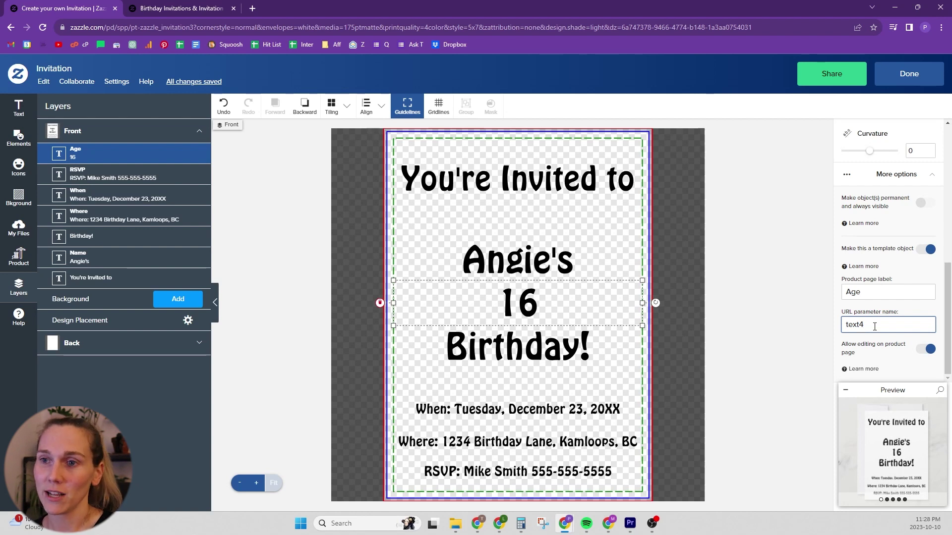
pyautogui.write('2')
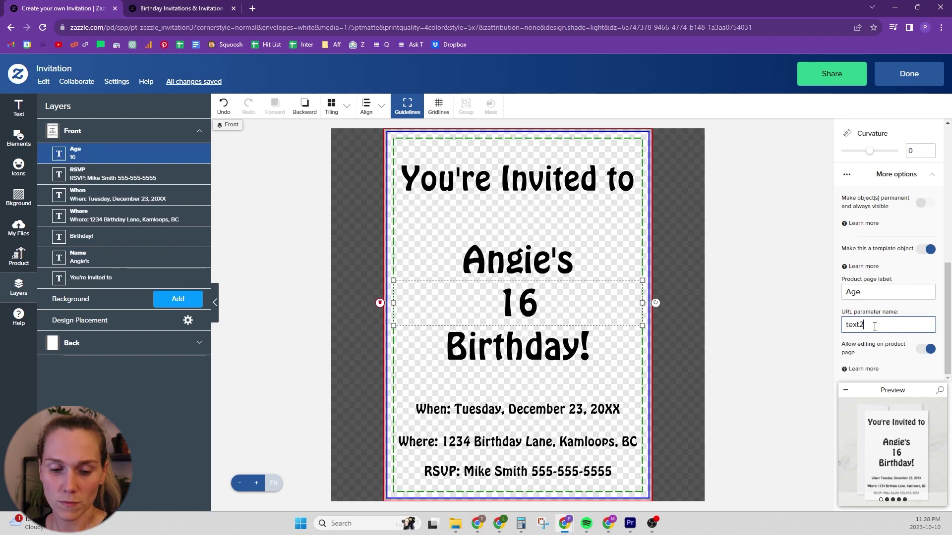
# - Finish editing and, in the template's personalization form, copy the Age field's text and replace it with 16
pyautogui.click(910, 74)
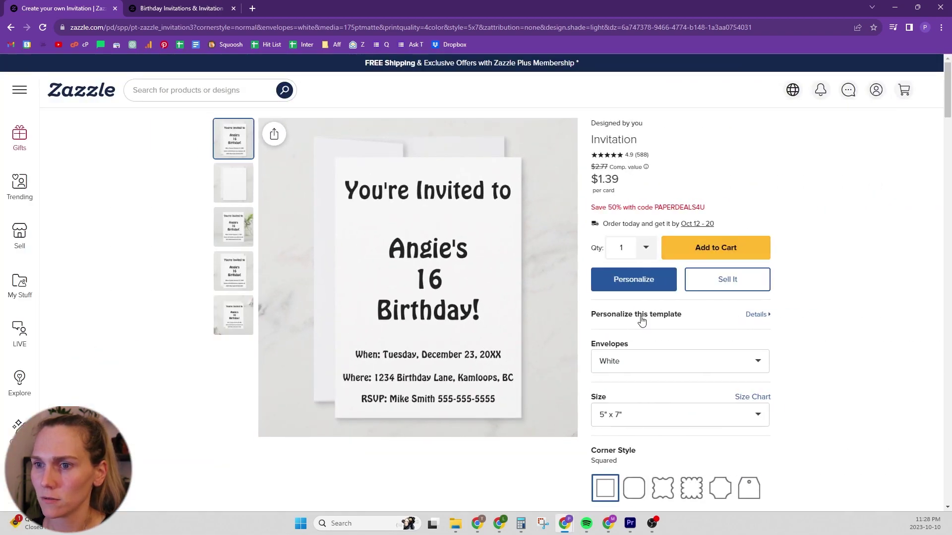
pyautogui.click(640, 315)
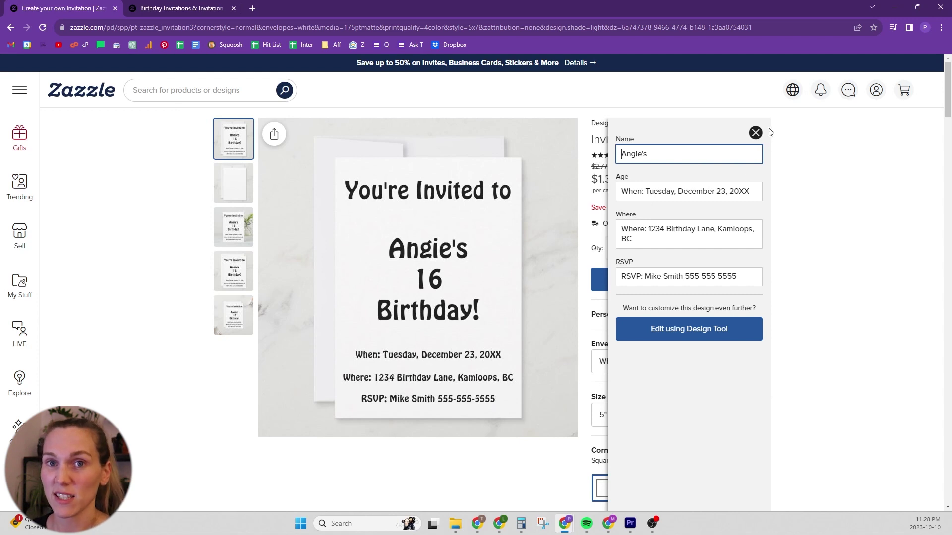
pyautogui.tripleClick(708, 189)
pyautogui.hotkey('ctrl', 'c')
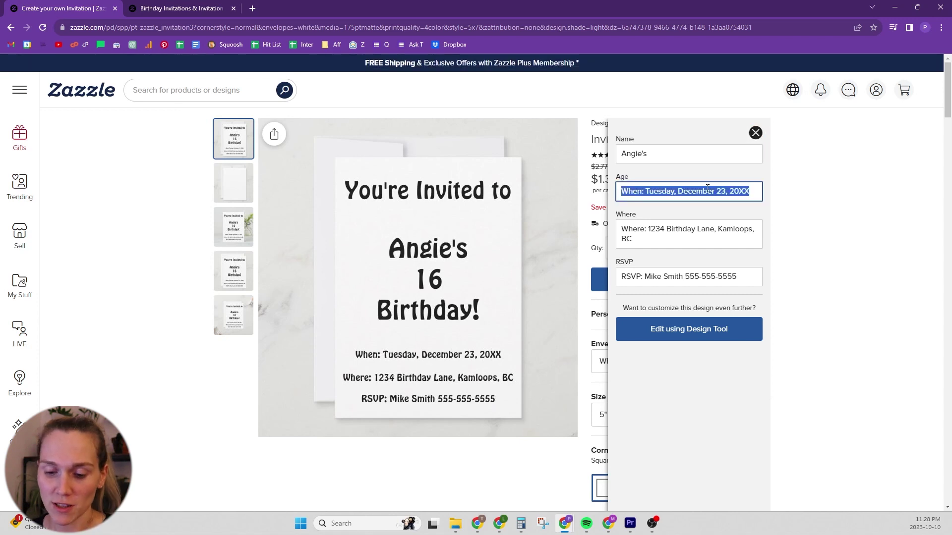
pyautogui.write('16')
pyautogui.press('Tab')
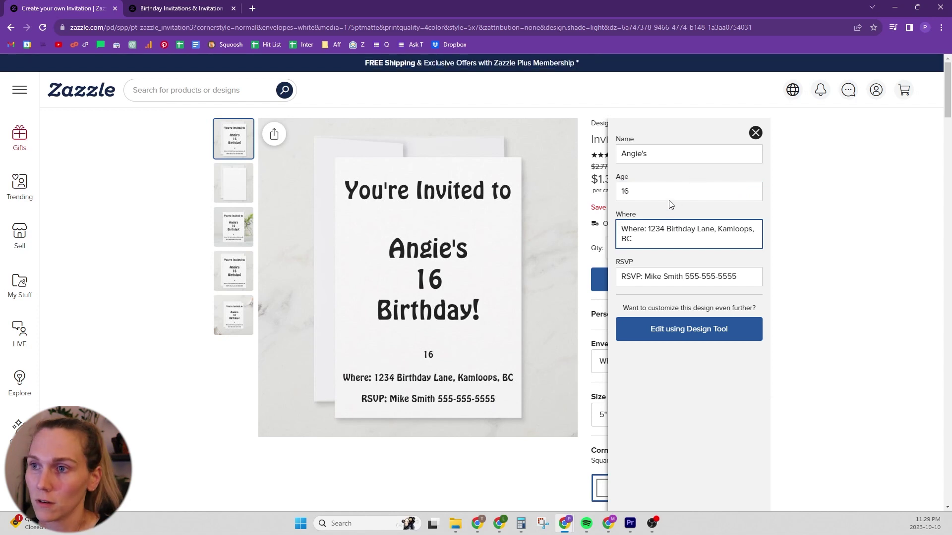
pyautogui.click(570, 196)
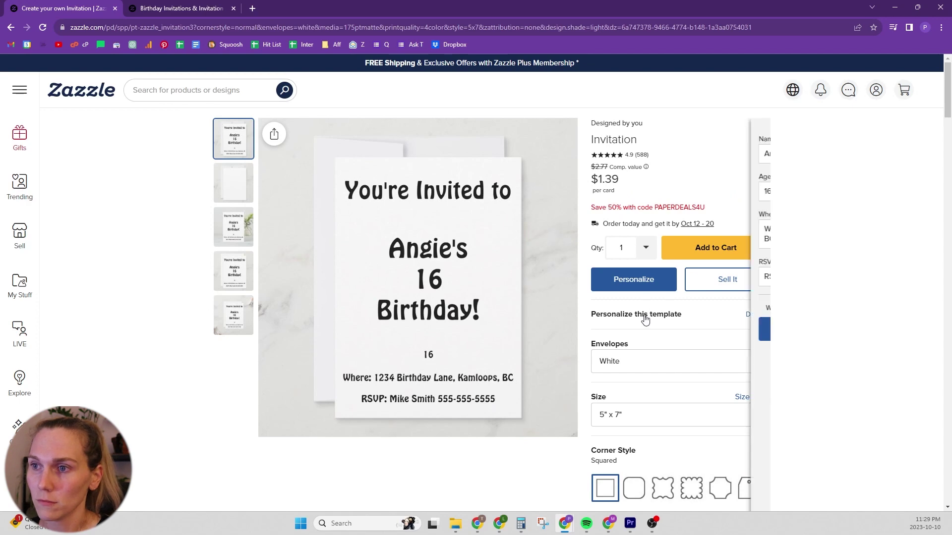
# - Reopen the personalization form and replace the Age field with the copied text "When: Tuesday, December 23, 20XX"
pyautogui.click(644, 320)
pyautogui.doubleClick(640, 193)
pyautogui.hotkey('ctrl', 'v')
pyautogui.click(667, 229)
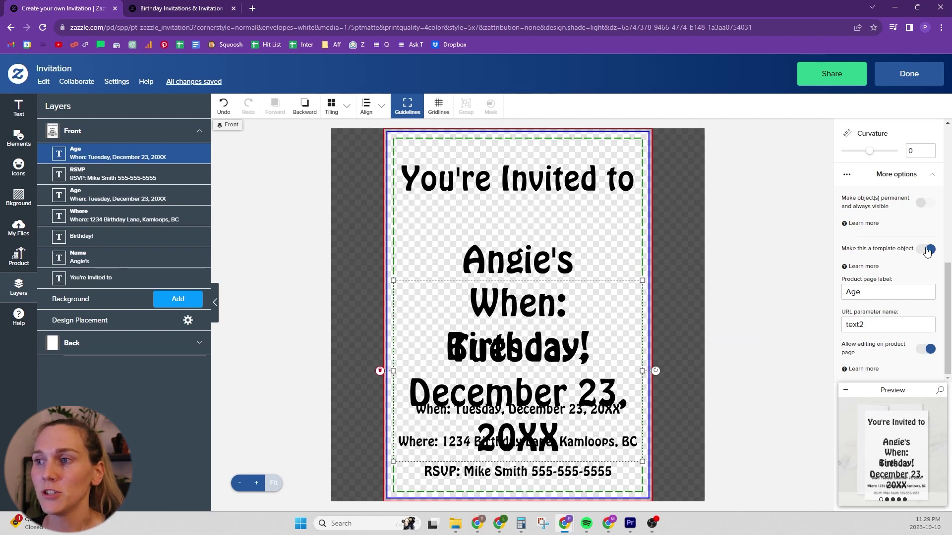
# - Turn off the template object option for the large age text in the design and set its text to 16
pyautogui.click(927, 250)
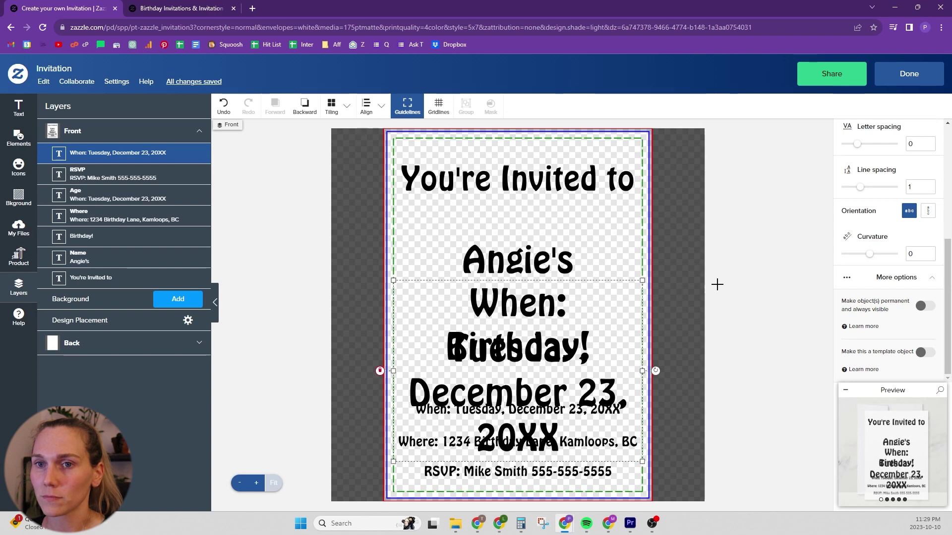
pyautogui.doubleClick(560, 340)
pyautogui.write('16')
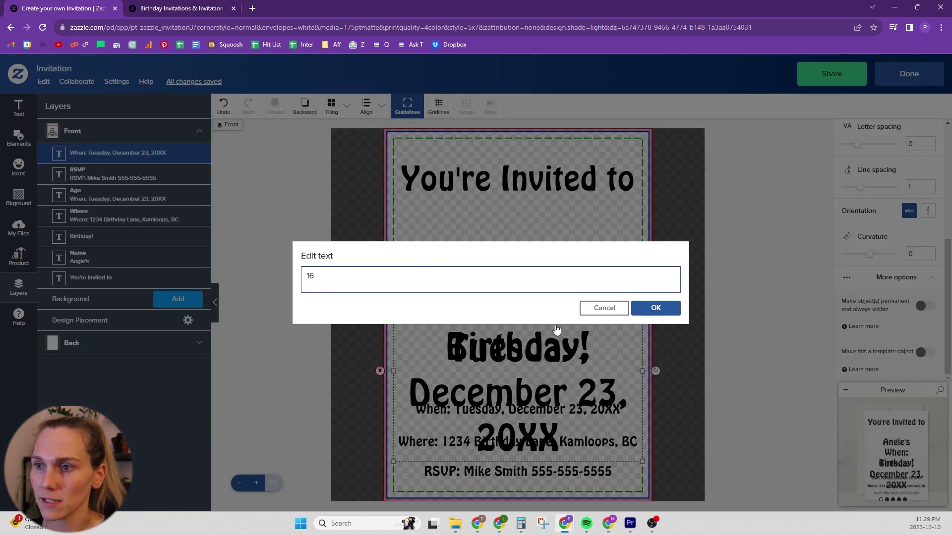
pyautogui.click(656, 311)
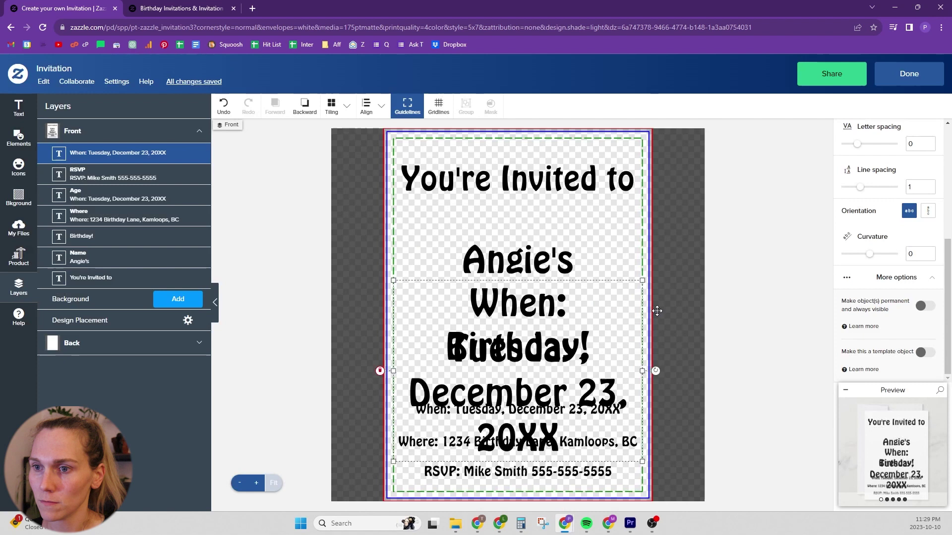
# - Set the URL parameter name of the "Where" text to "text4" and of the "When" date text to "text3"
pyautogui.click(560, 415)
pyautogui.scroll(-2, 917, 311)
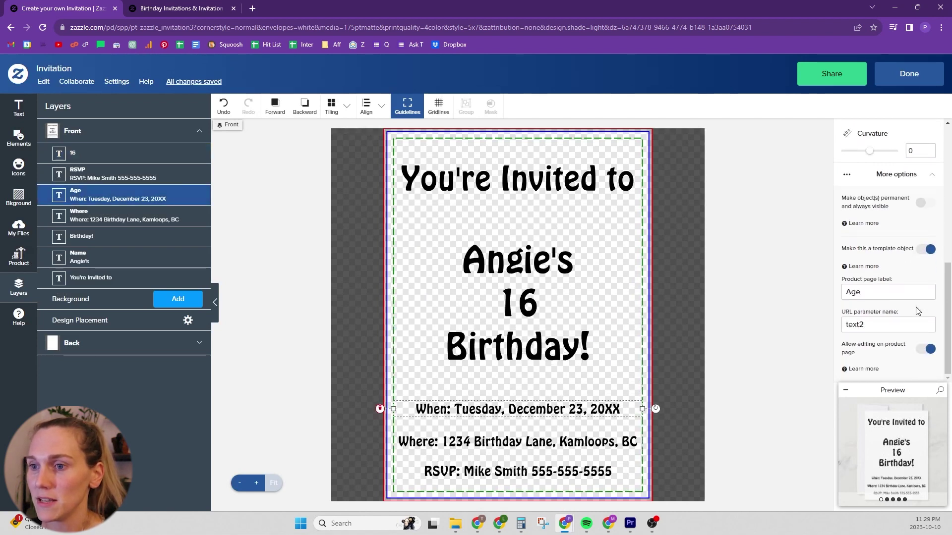
pyautogui.click(620, 441)
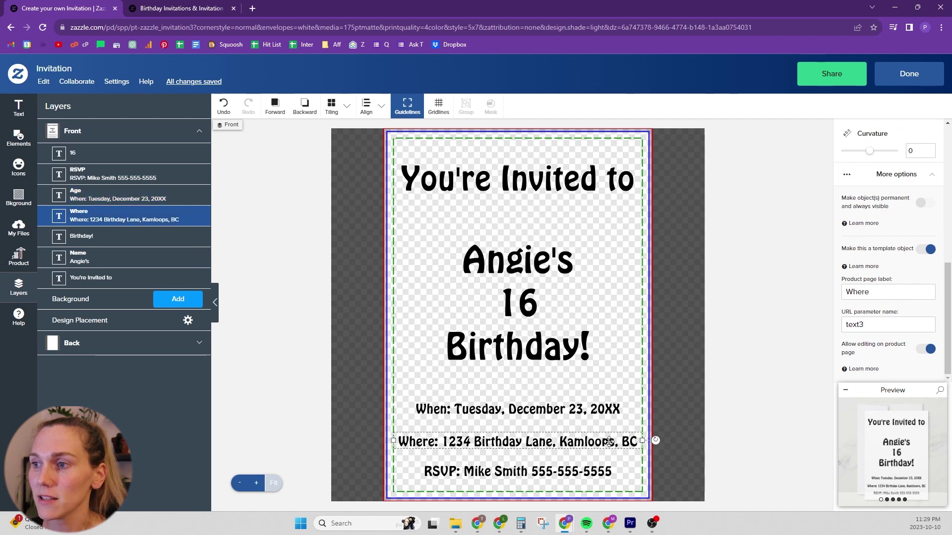
pyautogui.click(615, 473)
pyautogui.click(611, 458)
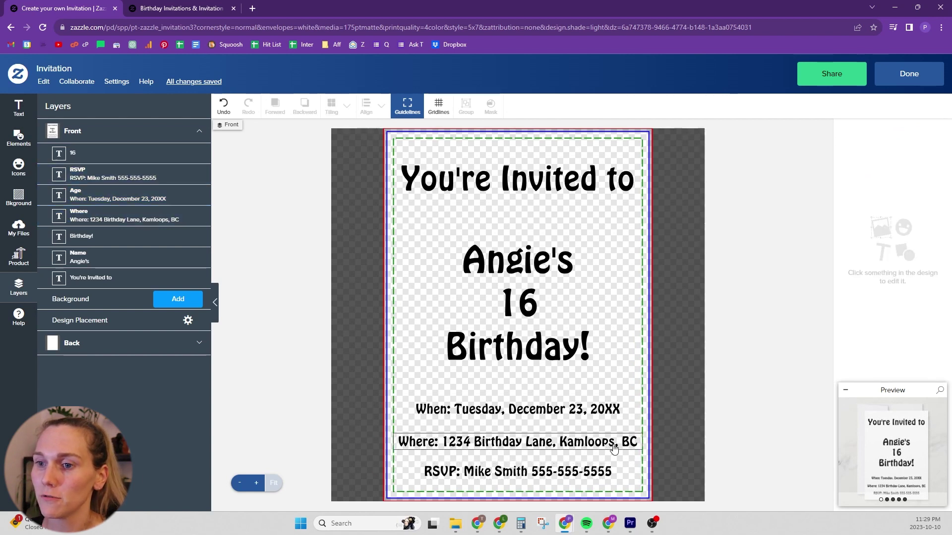
pyautogui.click(614, 449)
pyautogui.scroll(-5, 885, 297)
pyautogui.click(885, 325)
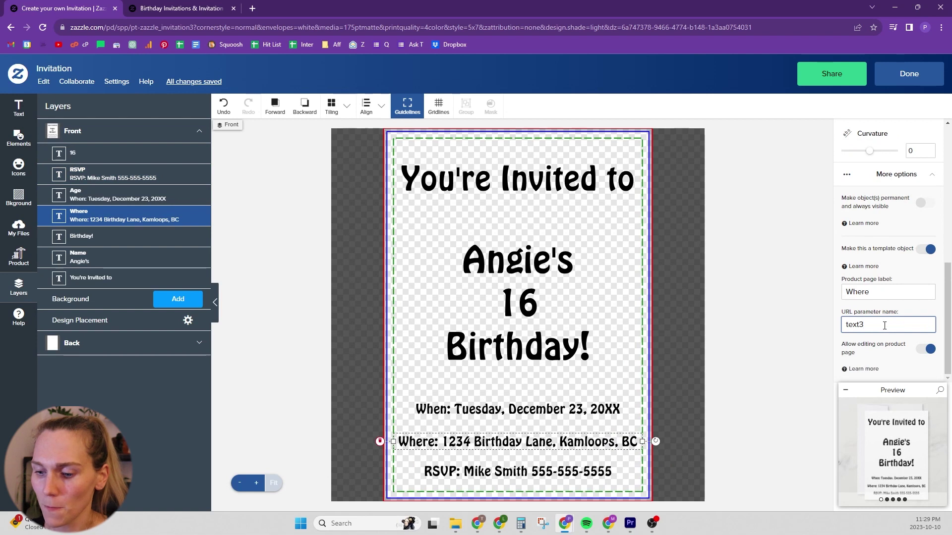
pyautogui.press('Tab')
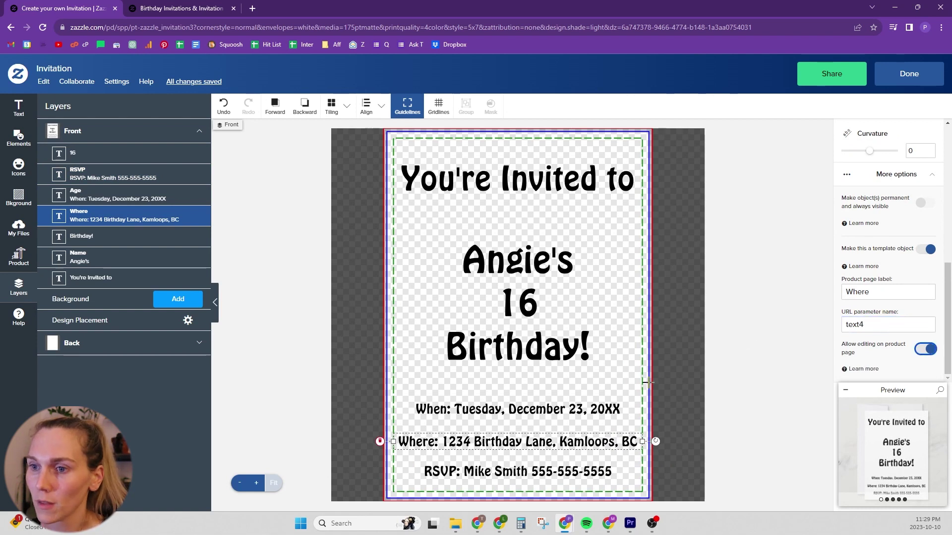
pyautogui.click(606, 416)
pyautogui.click(909, 323)
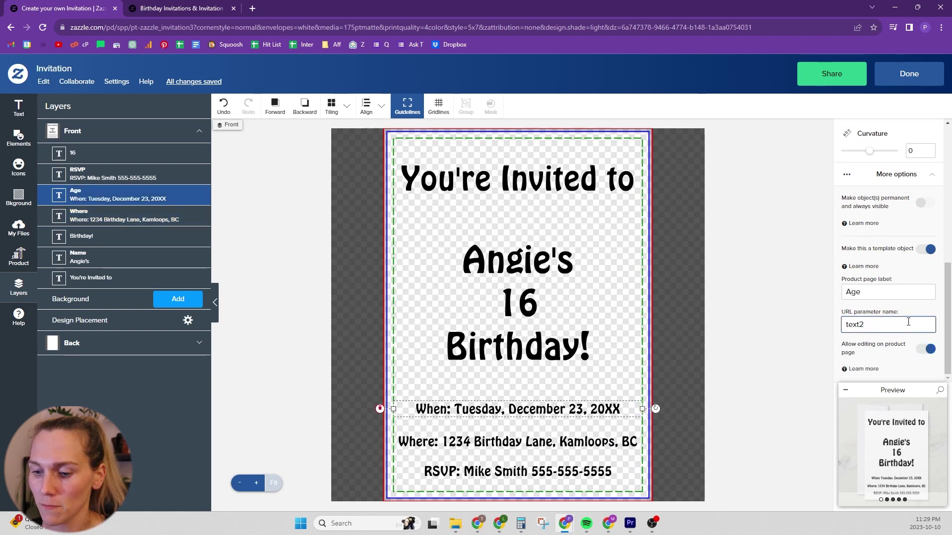
# - Make the large "16" text a template object with URL parameter name "text2" and product page label "Age"
pyautogui.click(517, 305)
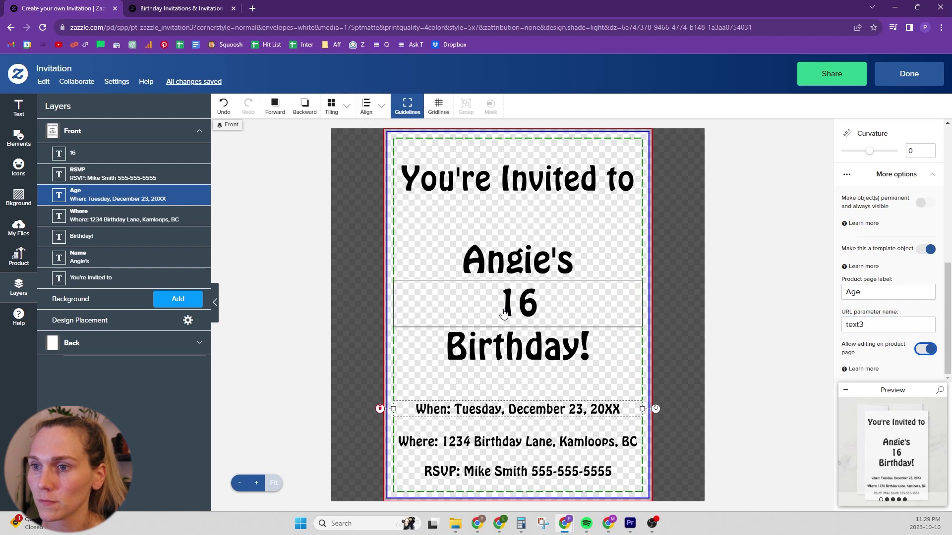
pyautogui.click(926, 354)
pyautogui.click(887, 323)
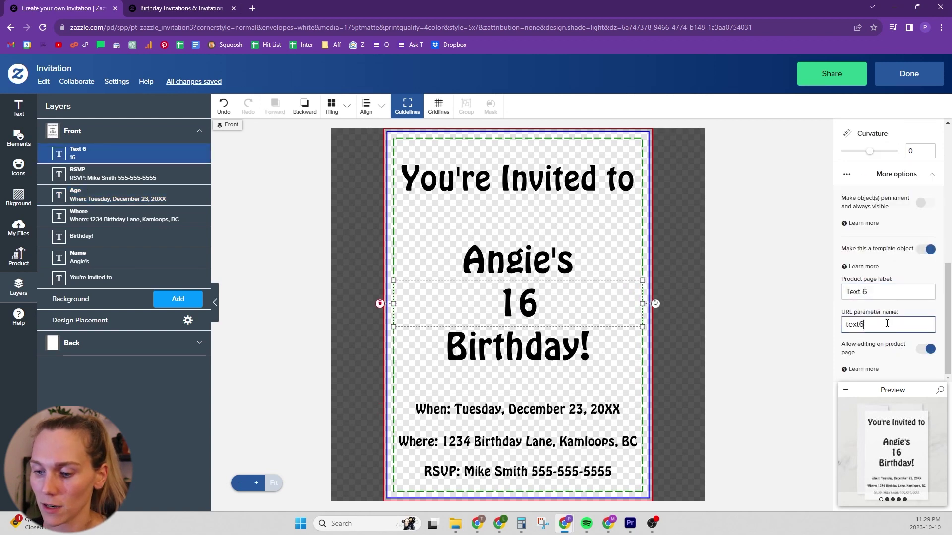
pyautogui.press('BackSpace')
pyautogui.press('BackSpace')
pyautogui.write('2')
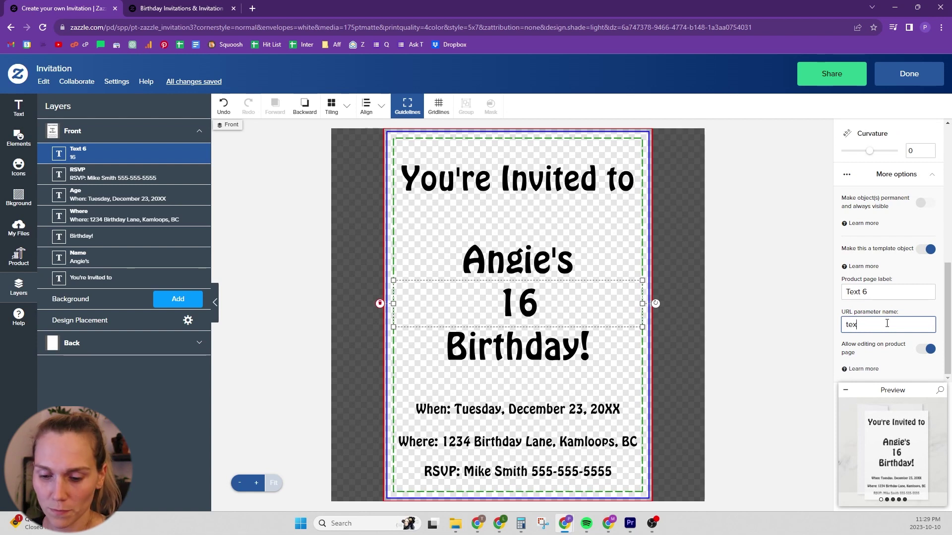
pyautogui.write('t')
pyautogui.hotkey('shift', 'Tab')
pyautogui.write('Age')
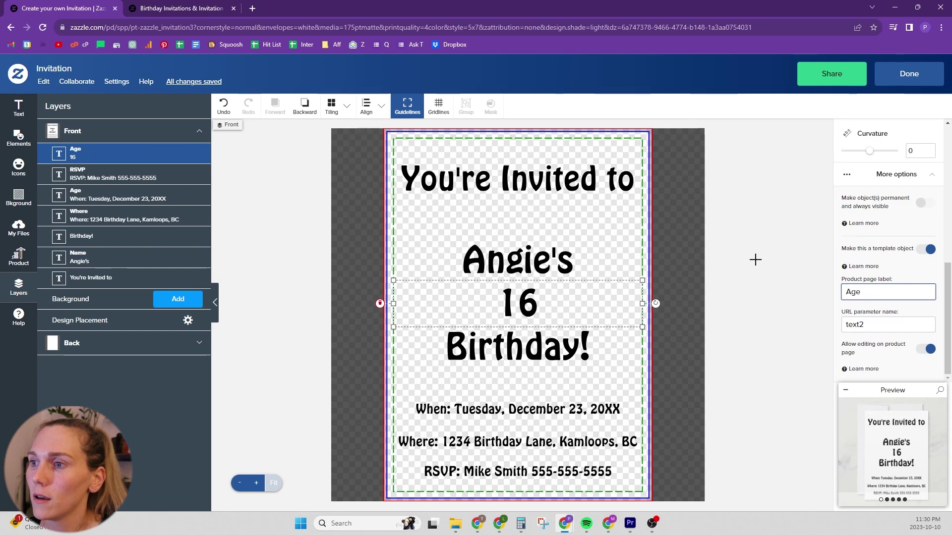
# - Finish editing and check the field labels in the template's personalization form, especially the one above the date text
pyautogui.click(754, 260)
pyautogui.click(911, 79)
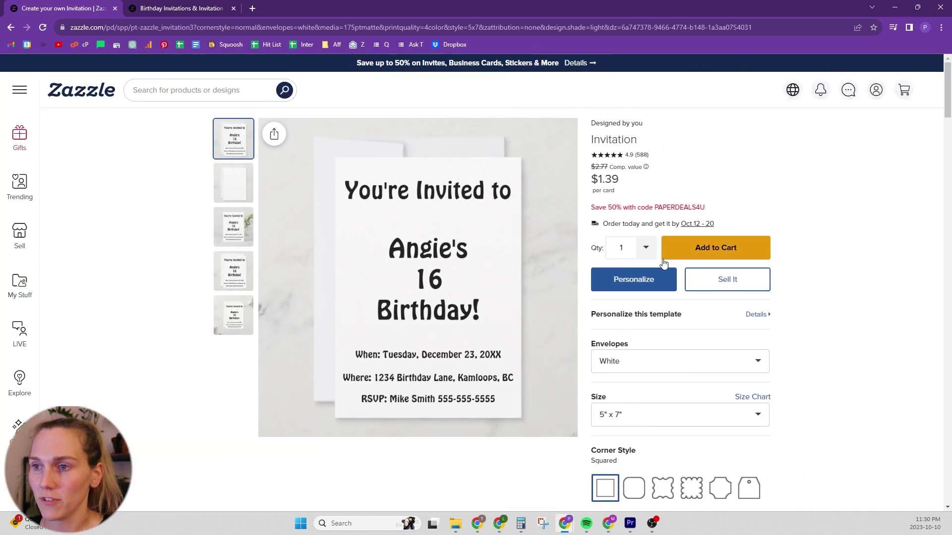
pyautogui.click(632, 320)
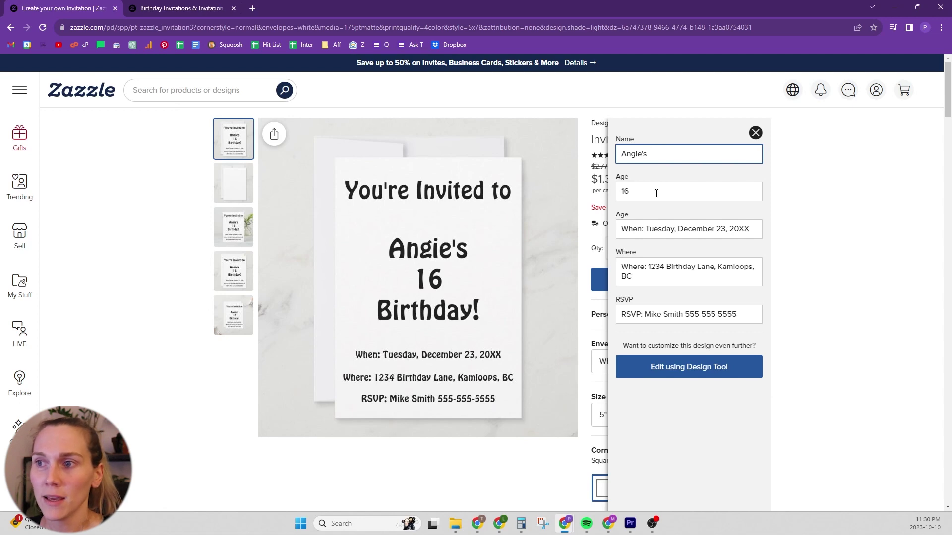
pyautogui.doubleClick(634, 225)
pyautogui.doubleClick(623, 215)
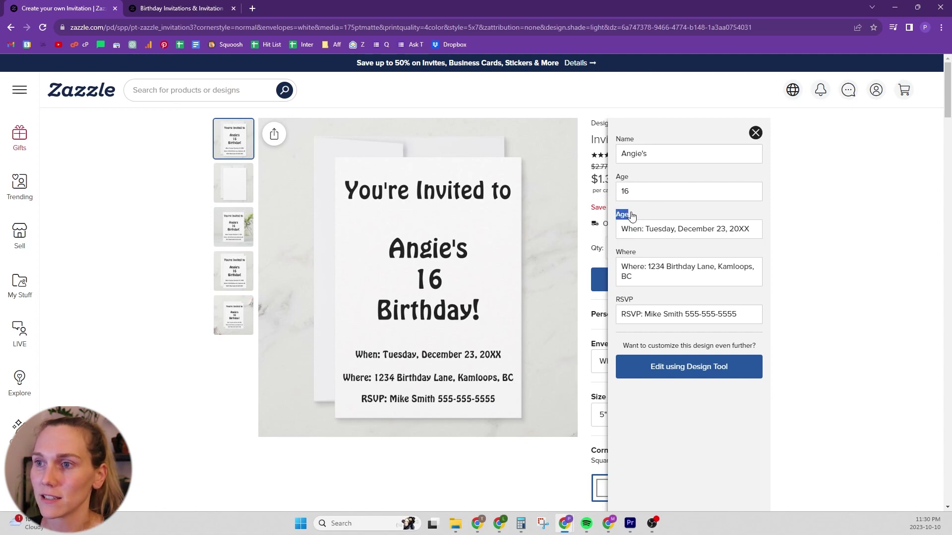
# - Return to the design, change the date text's product page label to "When", and reopen the personalization form
pyautogui.click(707, 365)
pyautogui.scroll(-5, 899, 326)
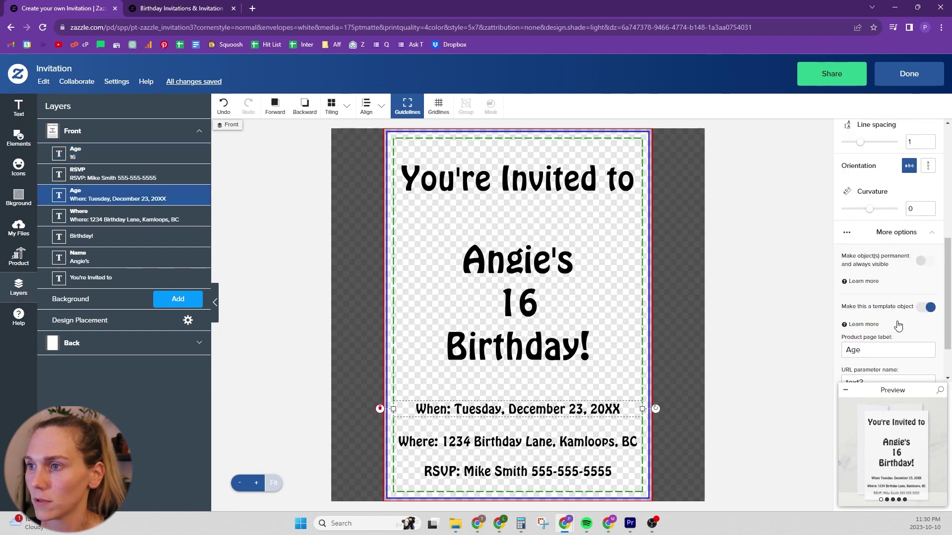
pyautogui.scroll(-1, 903, 263)
pyautogui.moveTo(887, 293); pyautogui.dragTo(794, 298)
pyautogui.write('When')
pyautogui.click(909, 73)
pyautogui.click(664, 291)
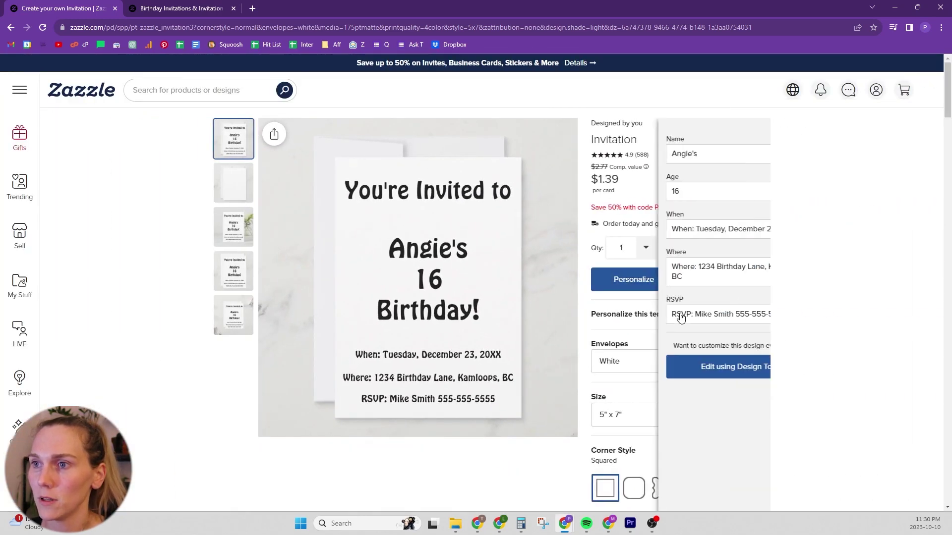
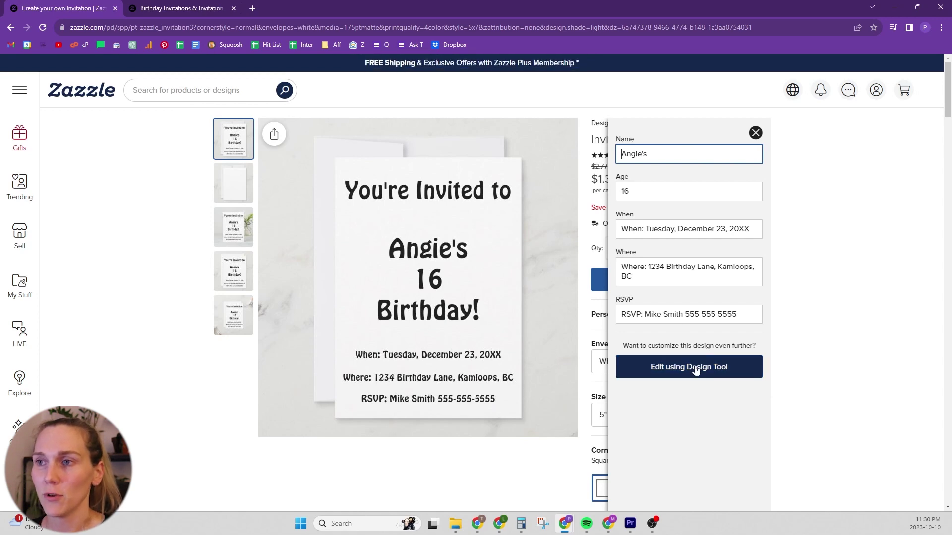
# - Return to the design and add three text objects containing the celebrant's first name to the invitation's back side
pyautogui.click(696, 371)
pyautogui.click(102, 344)
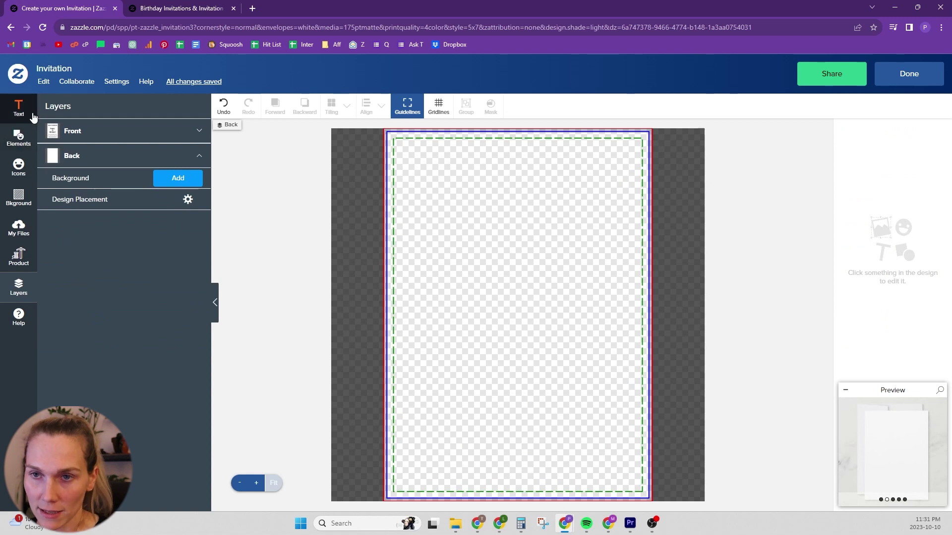
pyautogui.click(19, 108)
pyautogui.click(114, 117)
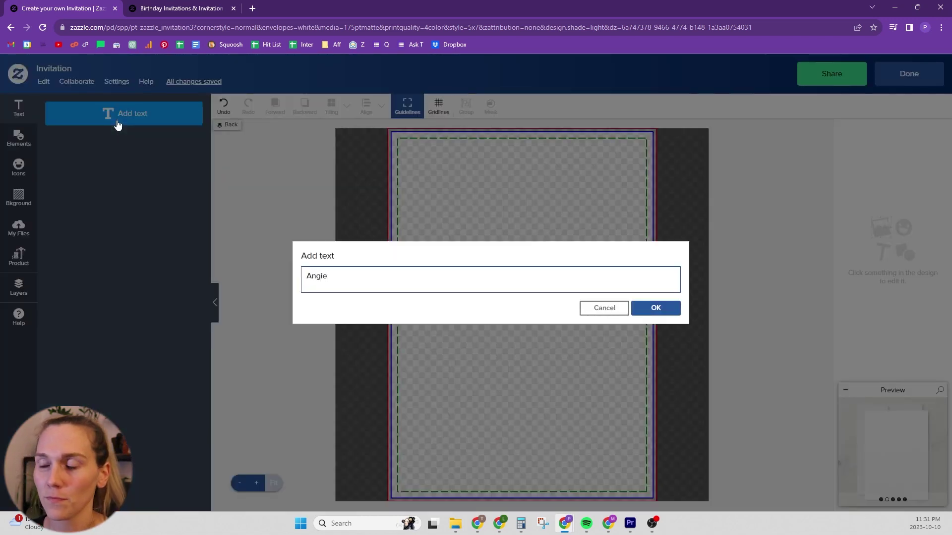
pyautogui.click(654, 308)
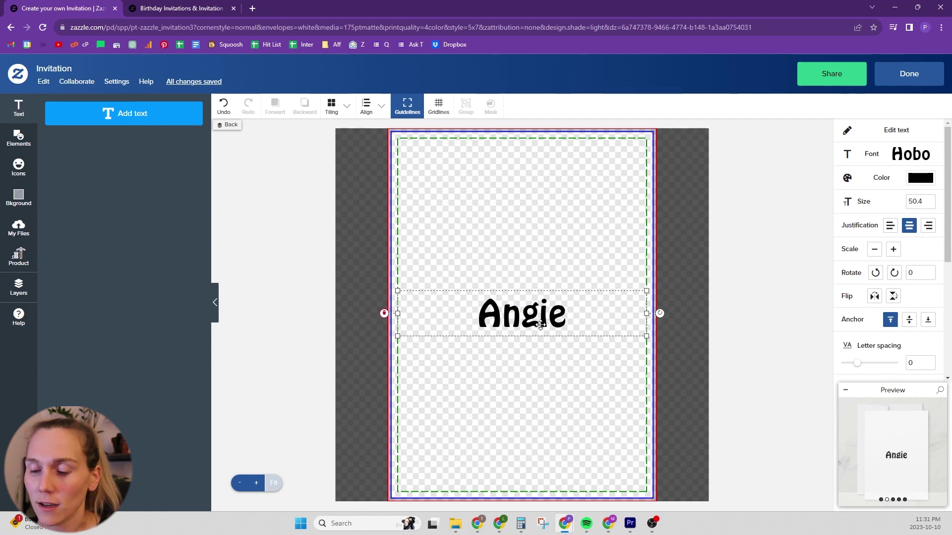
pyautogui.click(141, 117)
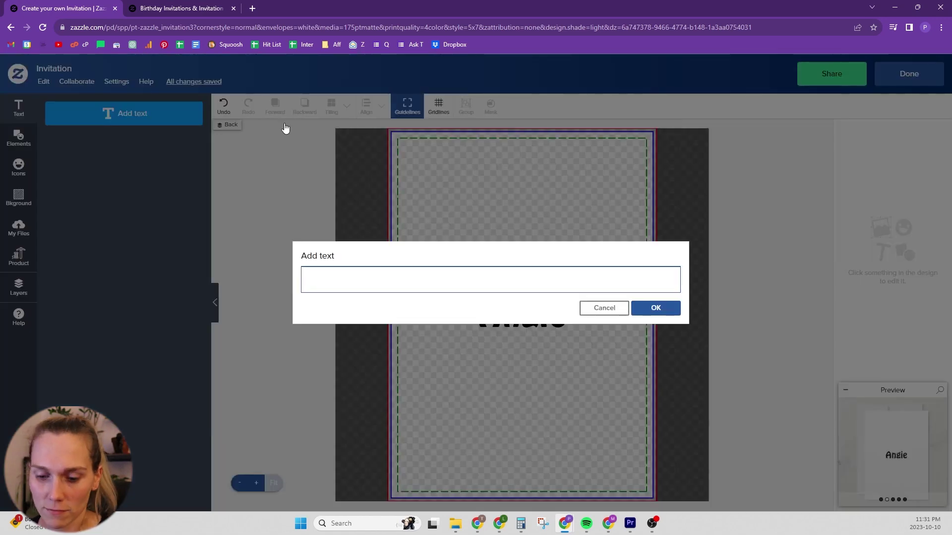
pyautogui.click(658, 308)
pyautogui.click(147, 117)
pyautogui.write('Angie')
pyautogui.click(656, 309)
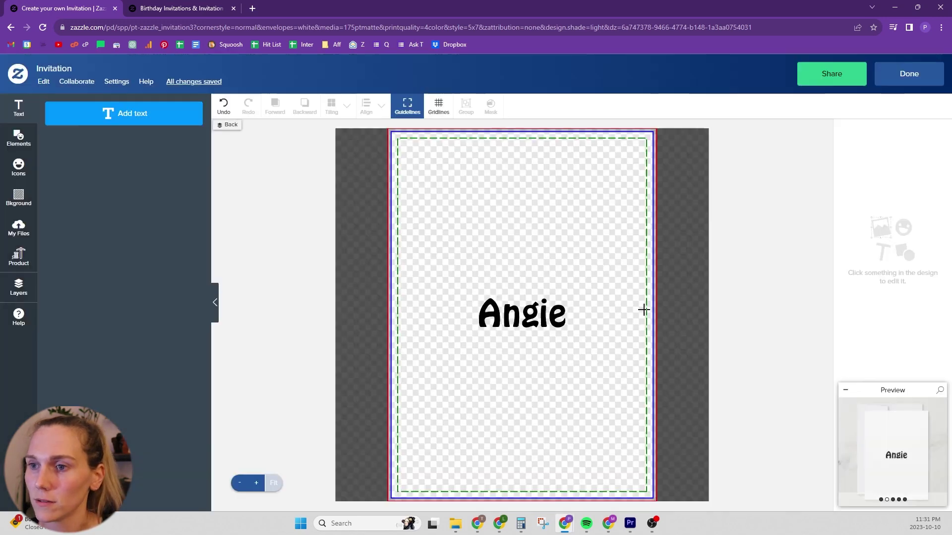
# - Spread the three name texts over the back, rotating the upper one about 11° and the lower one about -12°
pyautogui.moveTo(644, 310); pyautogui.dragTo(678, 236)
pyautogui.moveTo(554, 312); pyautogui.dragTo(531, 373)
pyautogui.moveTo(660, 375); pyautogui.dragTo(657, 345)
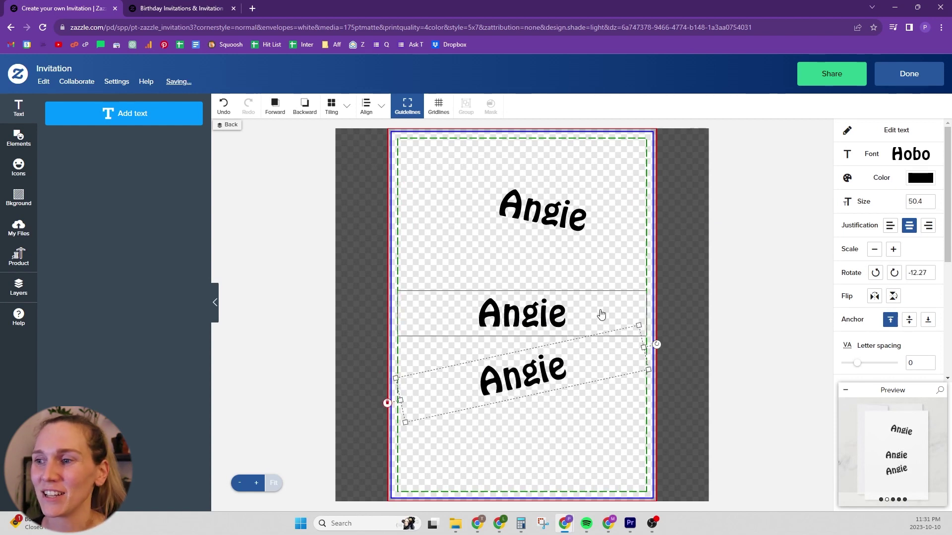
pyautogui.moveTo(544, 369); pyautogui.dragTo(583, 433)
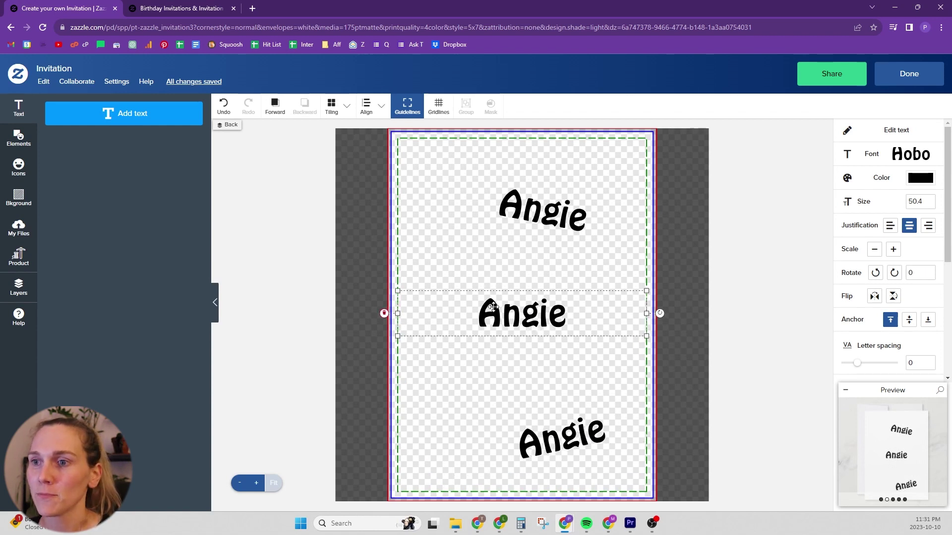
pyautogui.moveTo(517, 309); pyautogui.dragTo(494, 311)
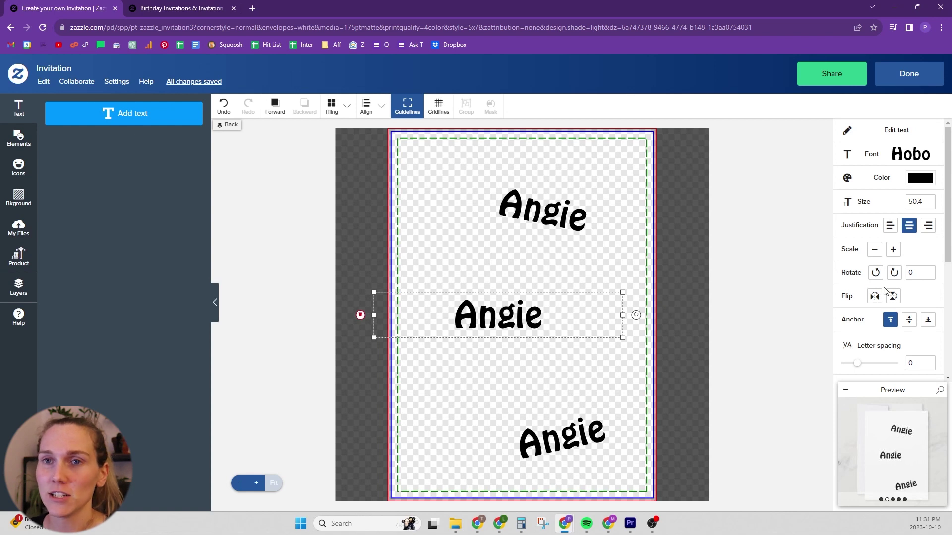
# - Make all three name texts on the back template objects, then finish editing and open the personalization form
pyautogui.scroll(-4, 888, 293)
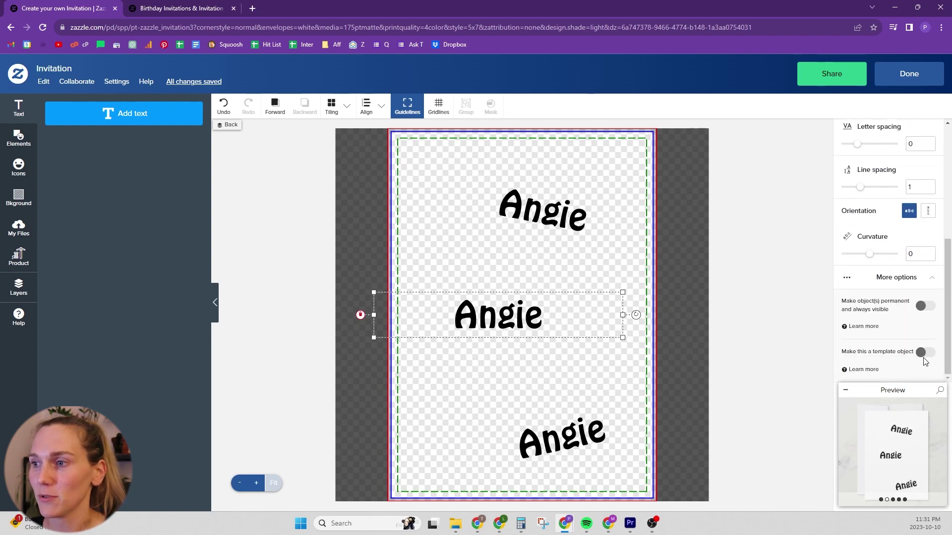
pyautogui.click(924, 353)
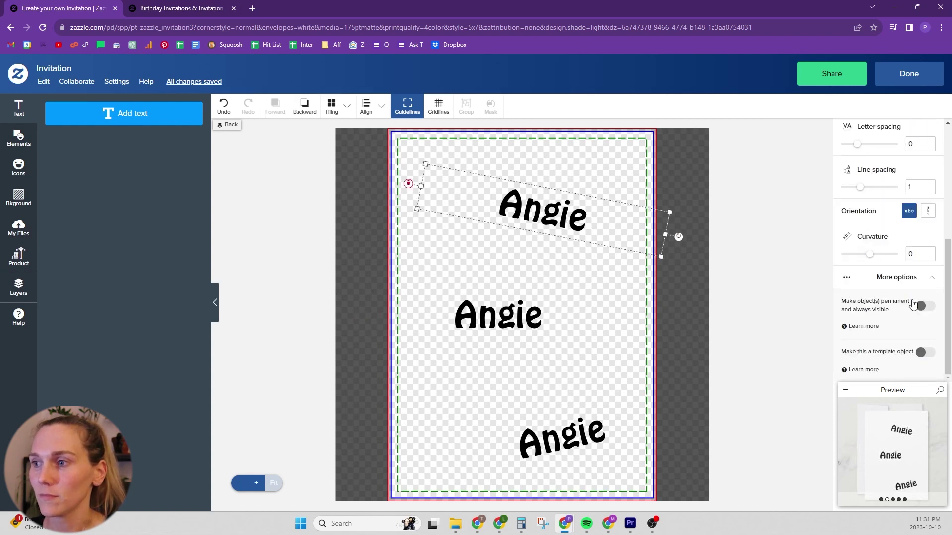
pyautogui.click(922, 355)
pyautogui.click(595, 450)
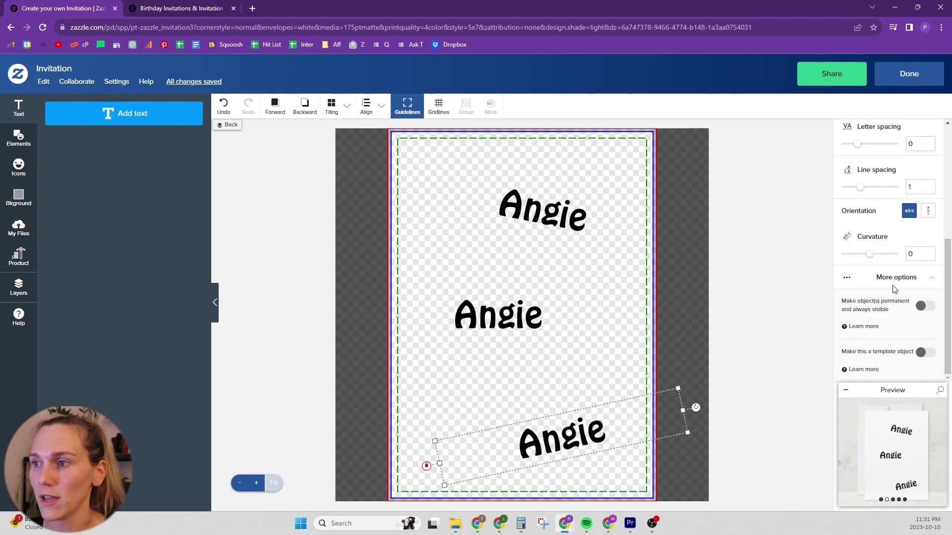
pyautogui.click(924, 353)
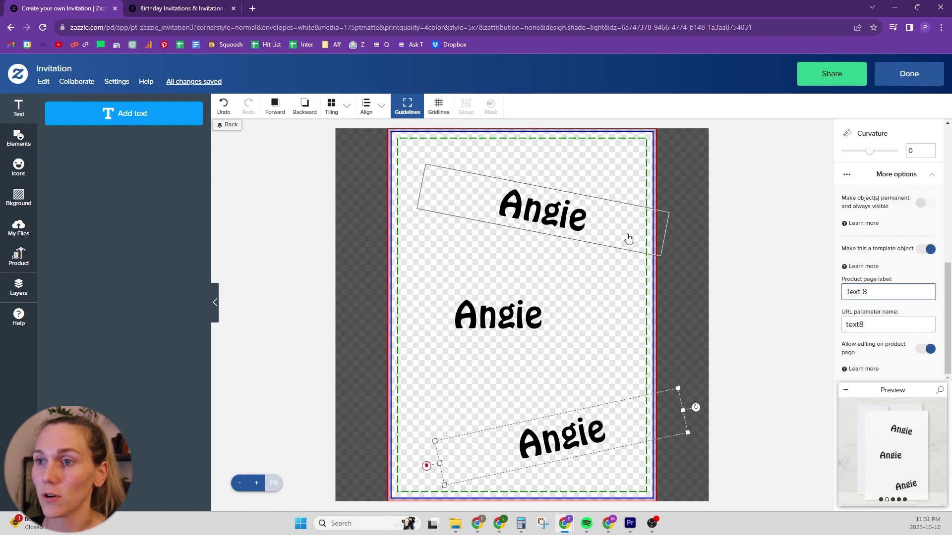
pyautogui.click(575, 228)
pyautogui.click(514, 313)
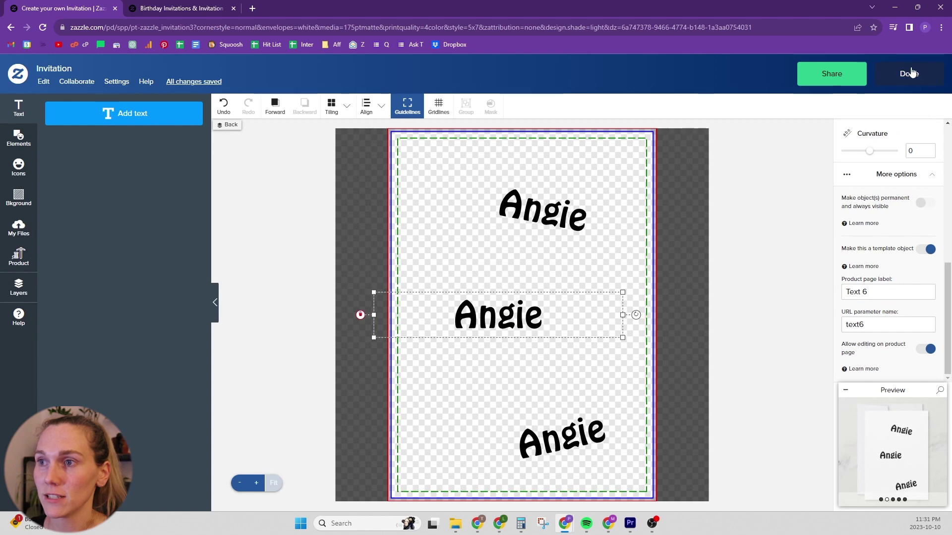
pyautogui.click(909, 74)
pyautogui.click(711, 285)
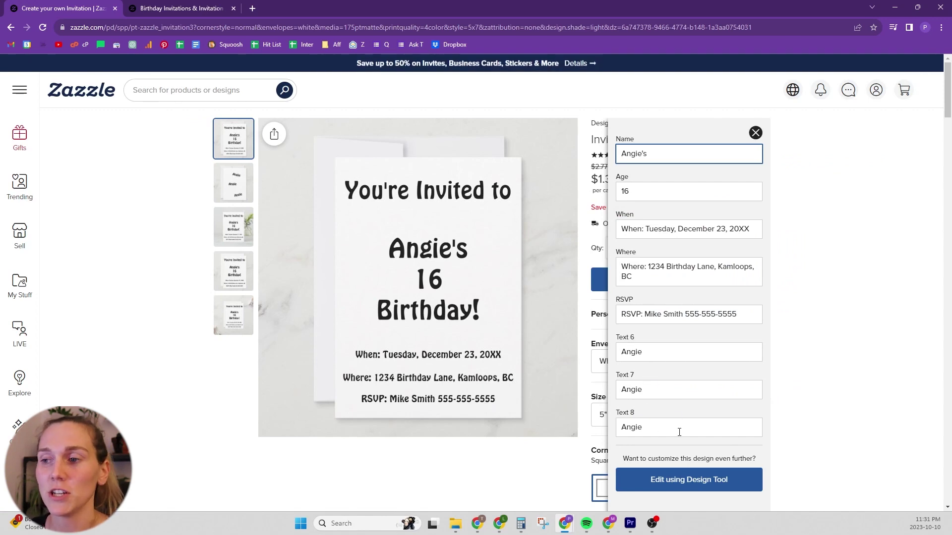
# - Return to the back side's design and set the URL parameter name of the upper and lower name texts to "text6"
pyautogui.click(671, 477)
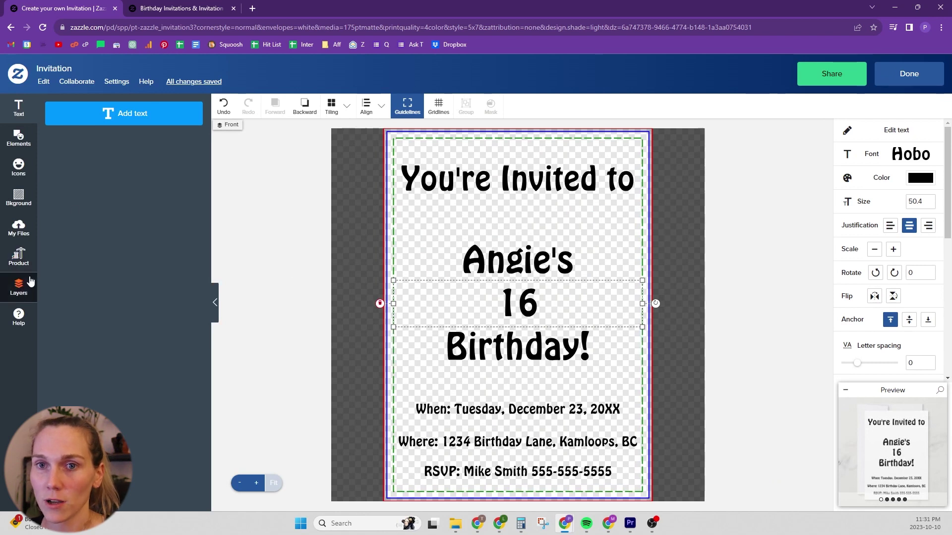
pyautogui.click(18, 287)
pyautogui.click(110, 352)
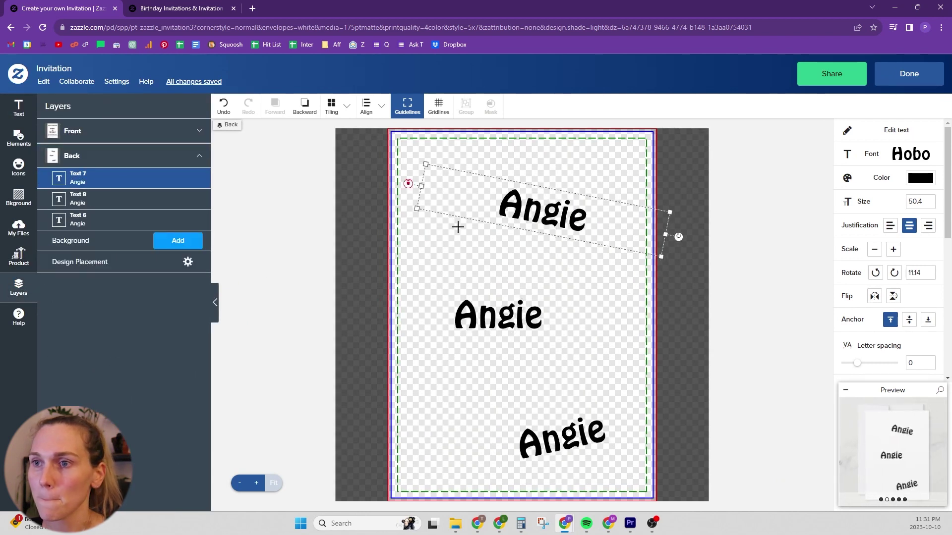
pyautogui.click(884, 329)
pyautogui.click(494, 338)
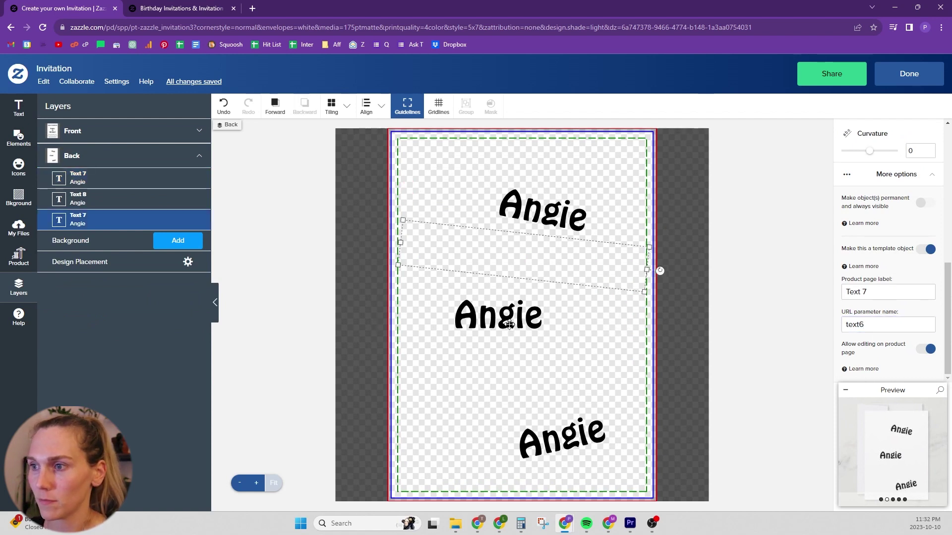
pyautogui.click(595, 430)
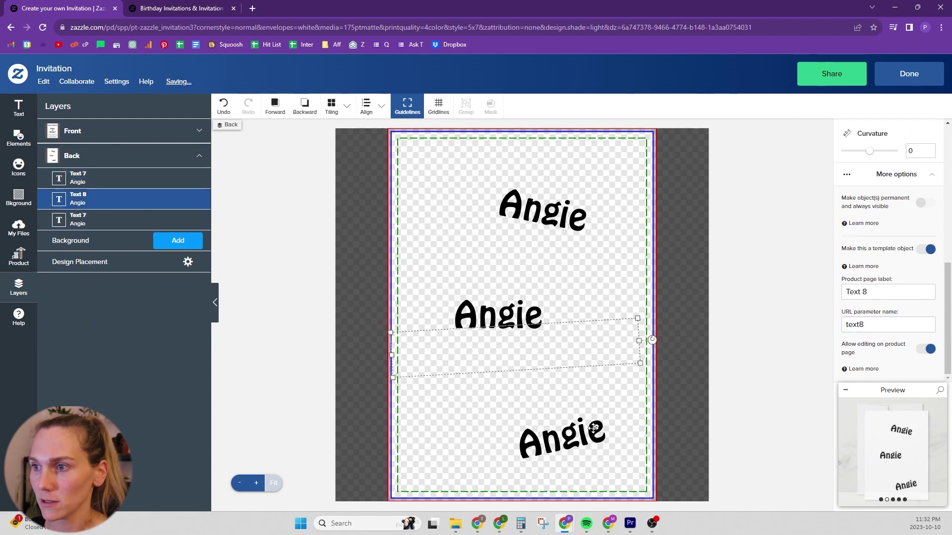
pyautogui.click(879, 323)
pyautogui.write('6')
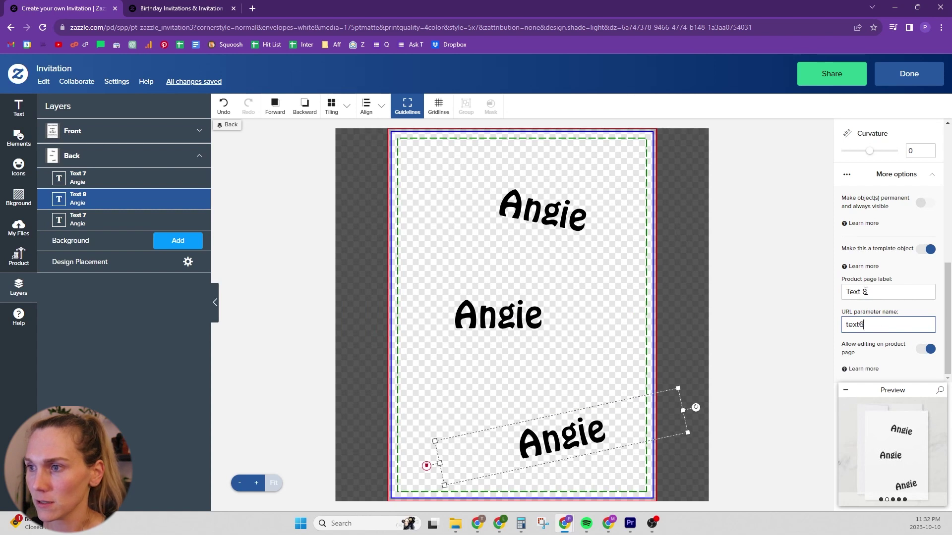
# - Set the product page label of the linked name texts to "Back: Name", then finish editing and open the personalization form
pyautogui.moveTo(871, 292); pyautogui.dragTo(792, 306)
pyautogui.write('B')
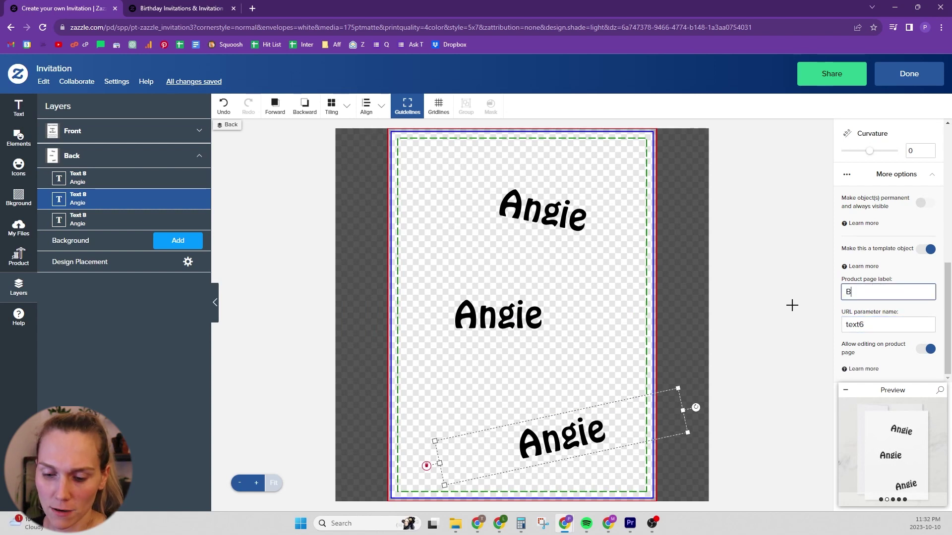
pyautogui.write('ack: Name')
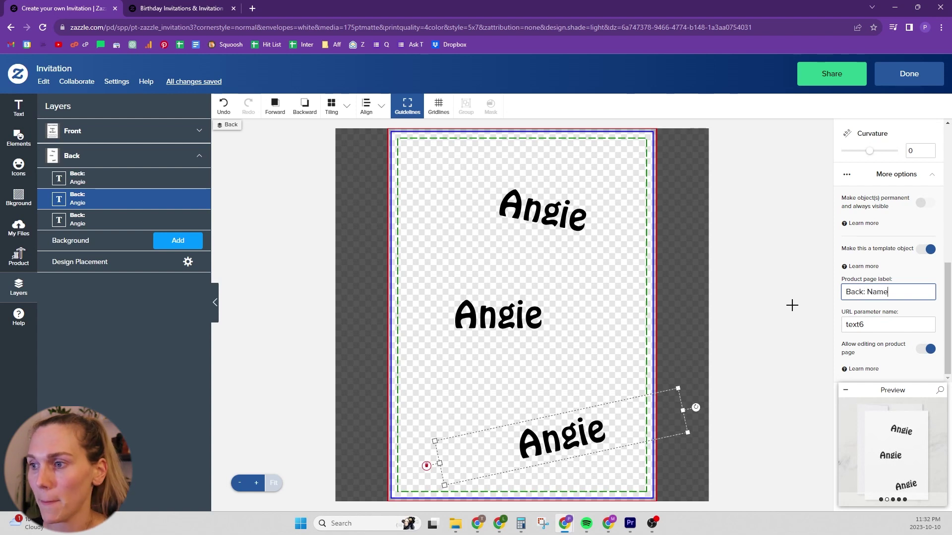
pyautogui.click(792, 305)
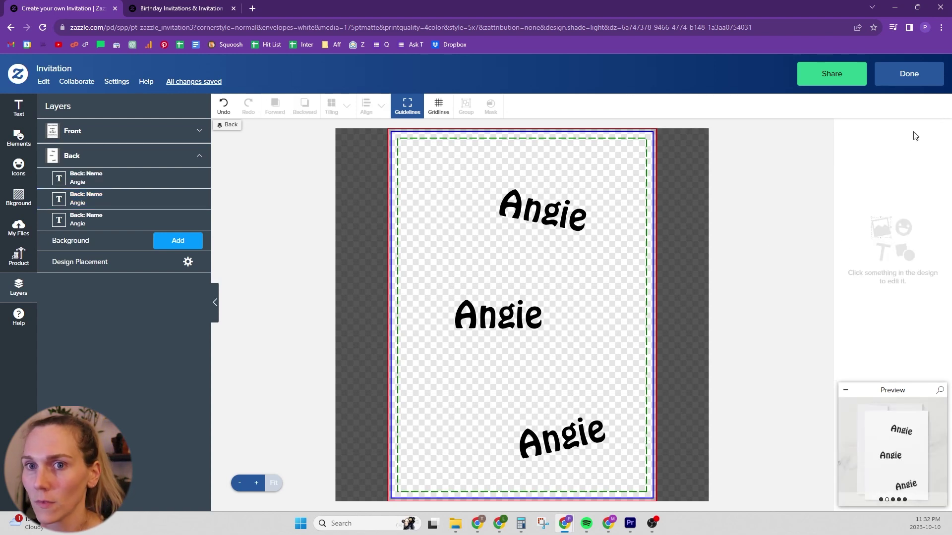
pyautogui.click(914, 84)
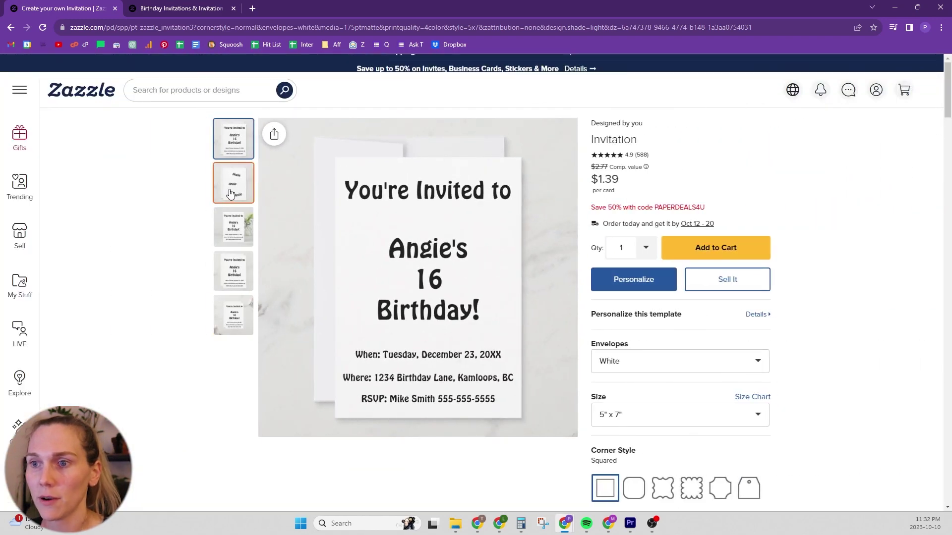
pyautogui.click(650, 292)
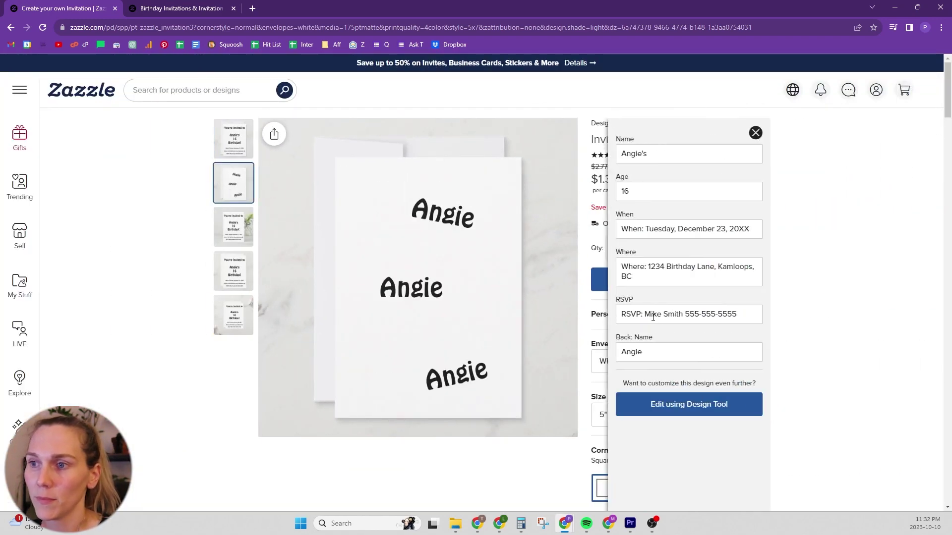
# - Try a different first name in the "Back: Name" field, then restore the original first name
pyautogui.tripleClick(653, 338)
pyautogui.click(654, 349)
pyautogui.doubleClick(656, 350)
pyautogui.write('ashley')
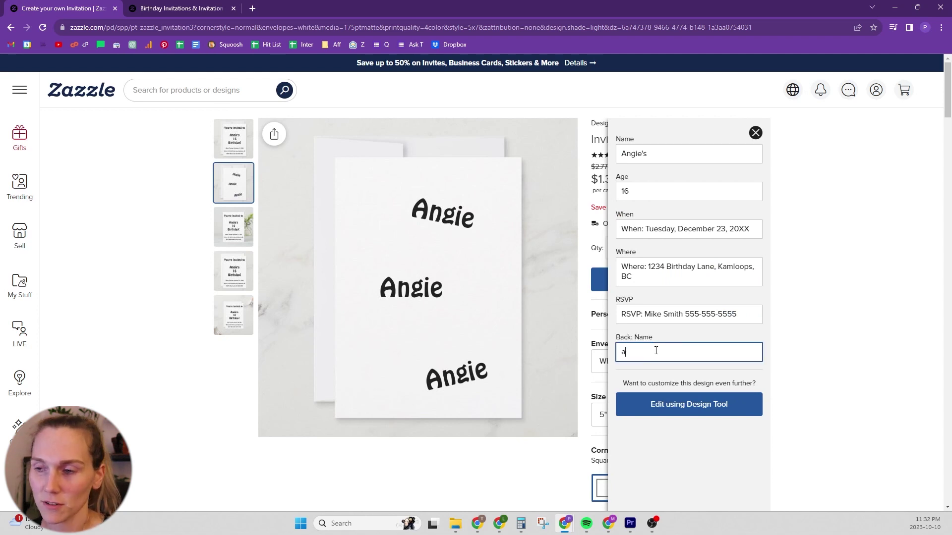
pyautogui.doubleClick(656, 350)
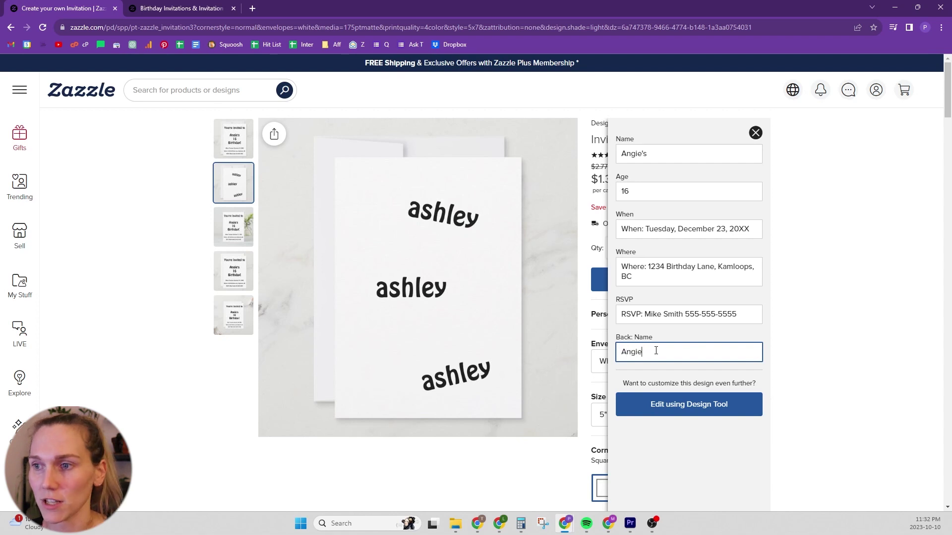
pyautogui.write('Angie')
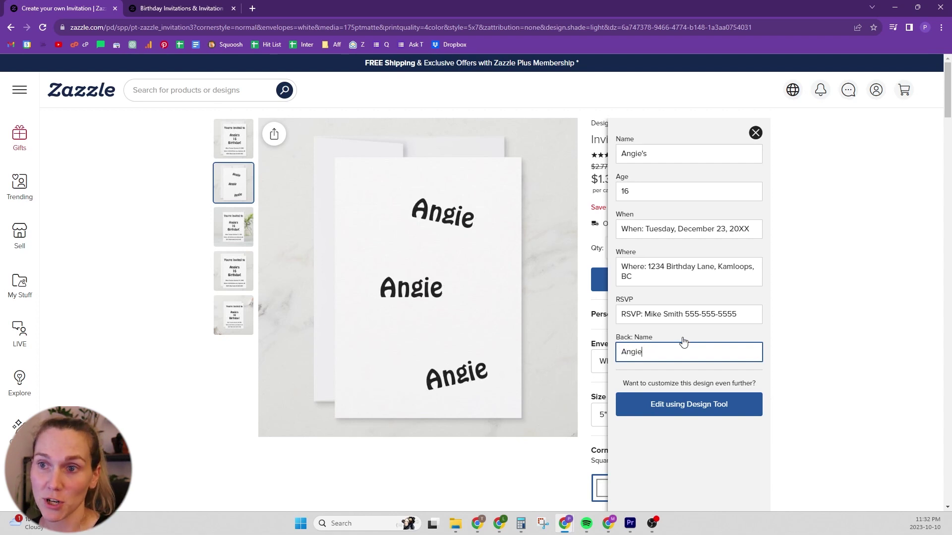